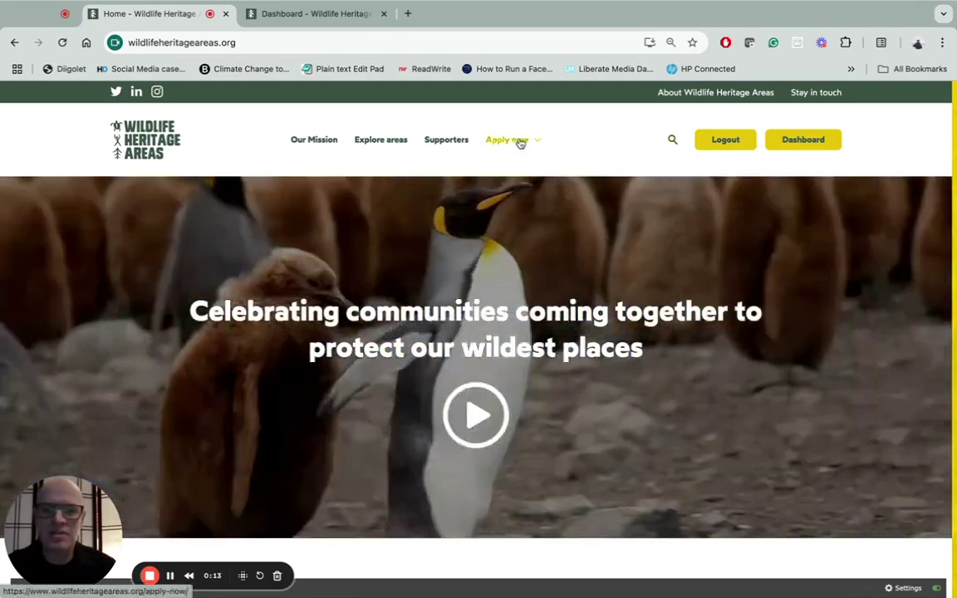
# Open the Application support page and expand the criteria information applicants need to provide
pyautogui.moveTo(520, 142)
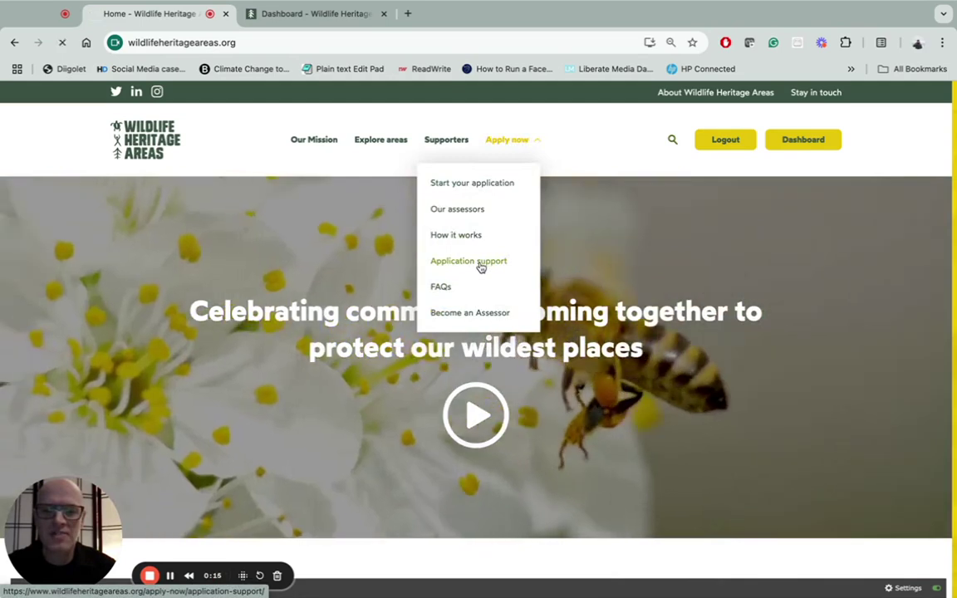
pyautogui.click(480, 266)
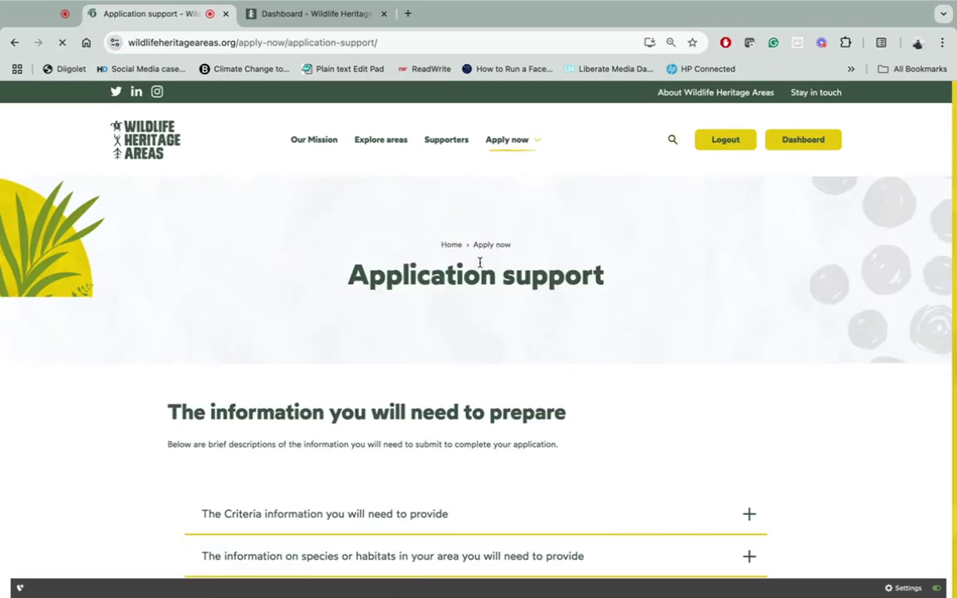
pyautogui.scroll(-5, 496, 339)
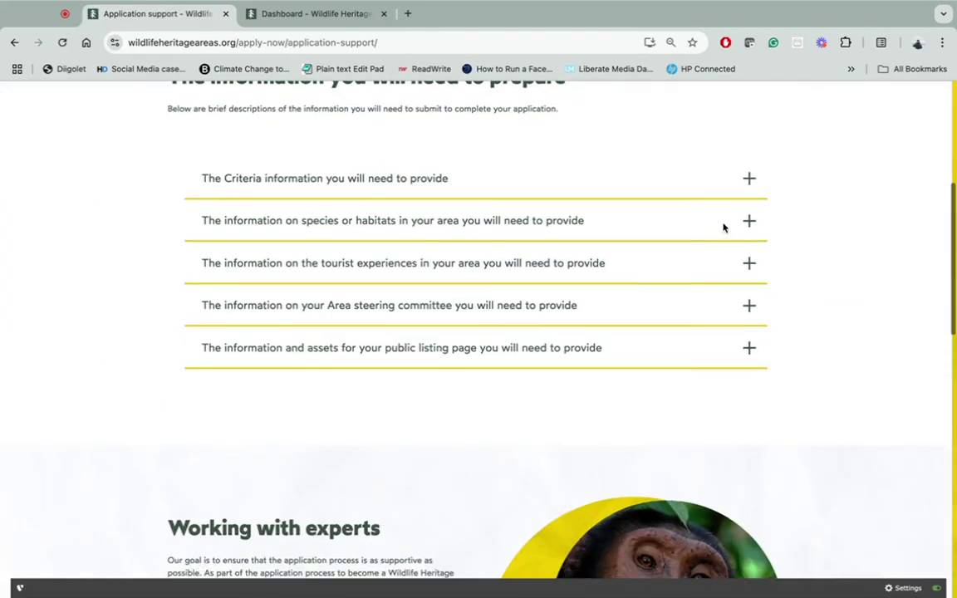
pyautogui.click(749, 179)
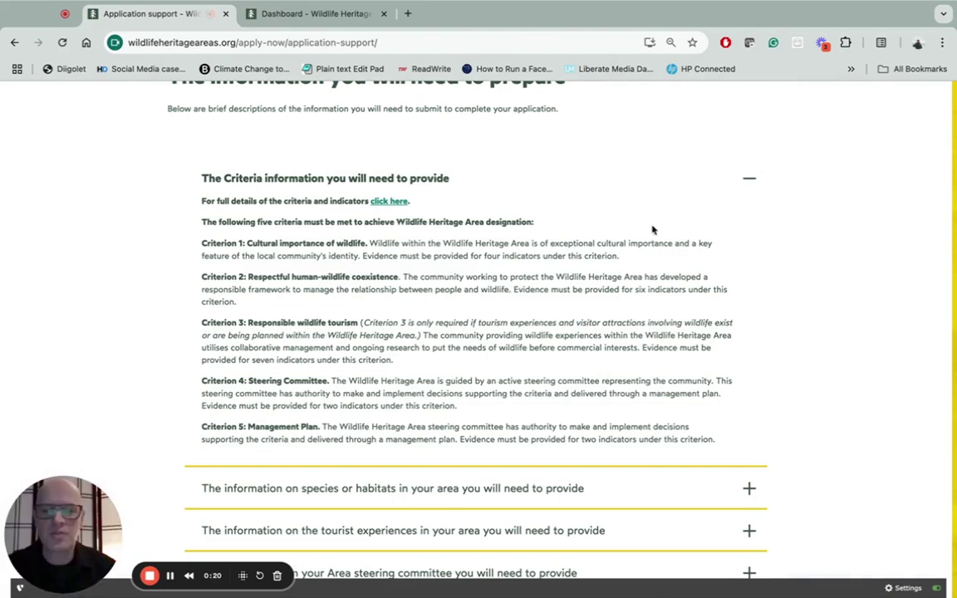
# Open the Start your application page and view the About you fields of the registration form
pyautogui.scroll(5, 654, 224)
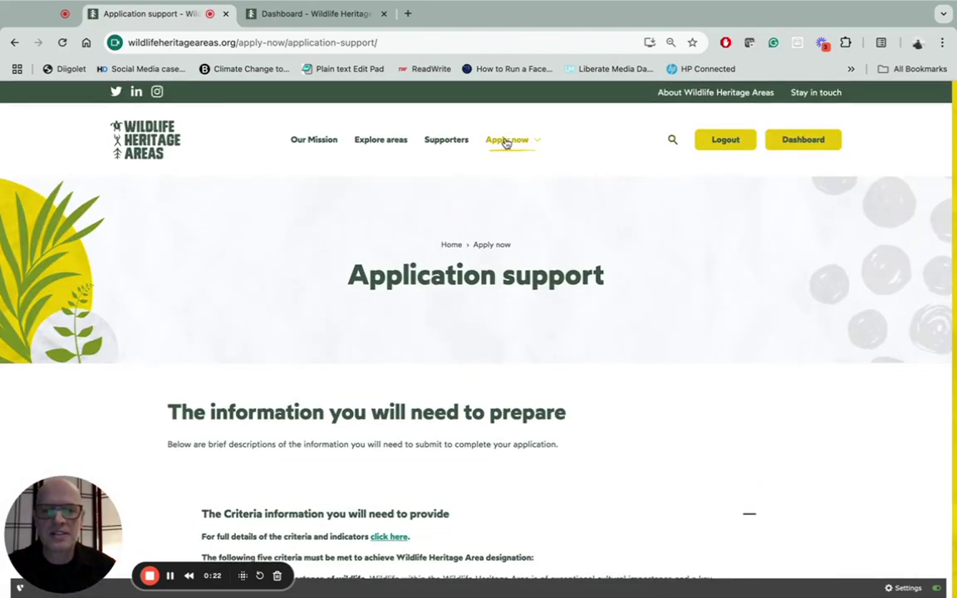
pyautogui.moveTo(506, 143)
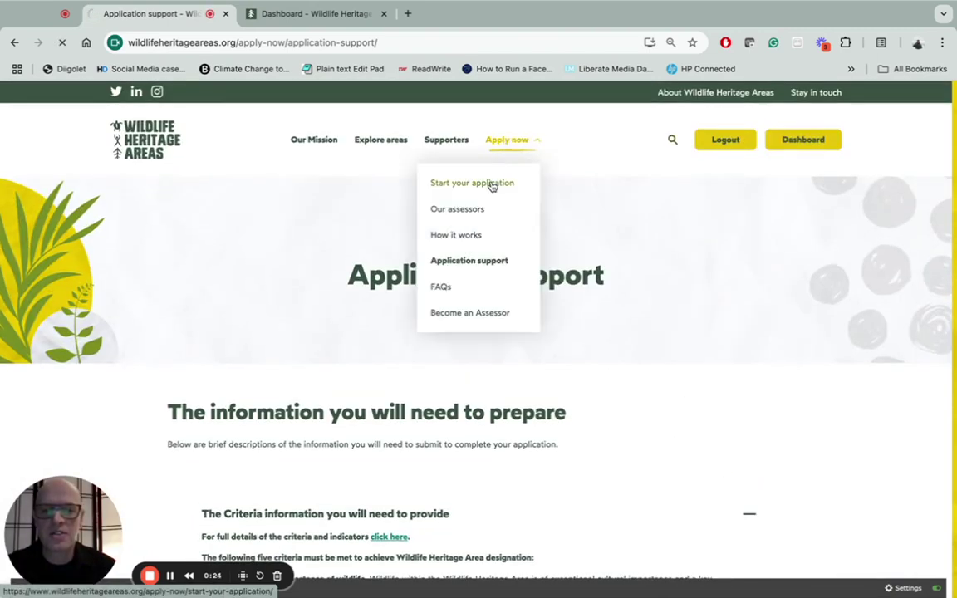
pyautogui.click(492, 186)
pyautogui.scroll(-2, 490, 279)
pyautogui.scroll(-5, 490, 278)
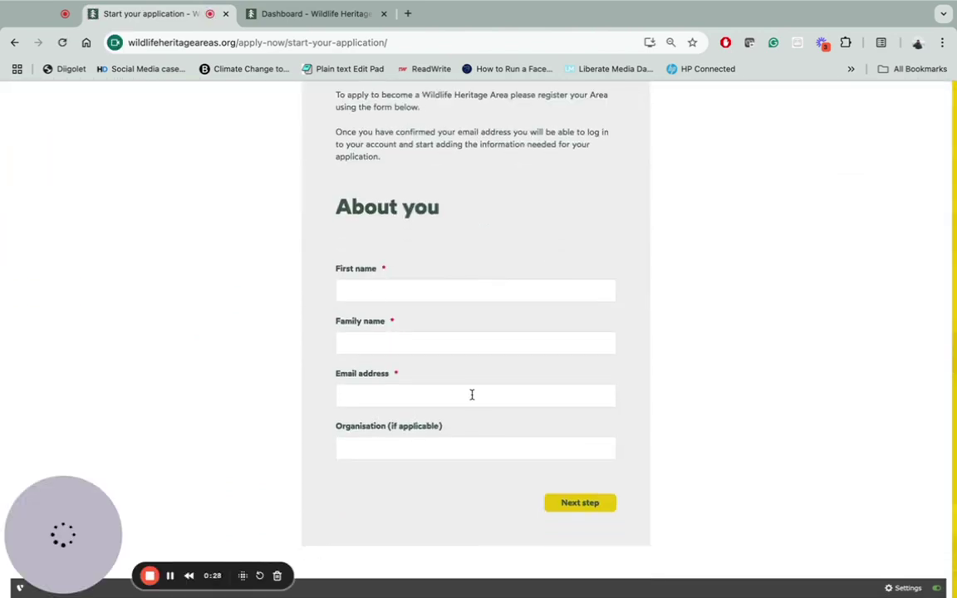
pyautogui.scroll(-1, 472, 428)
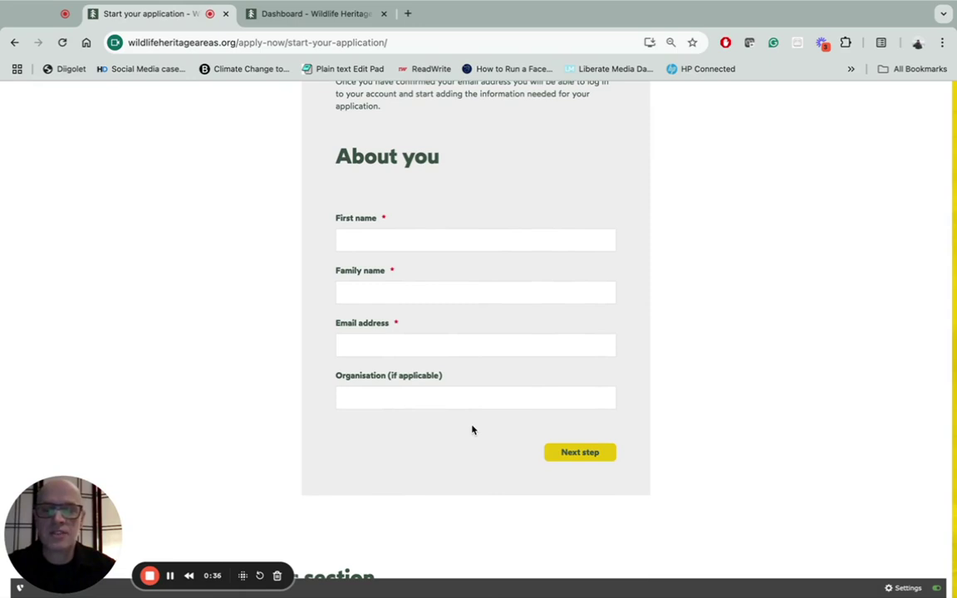
# Switch to the open application dashboard and review its introduction, the Aspiring, Candidate and Designated levels, and the list of application sections
pyautogui.click(310, 23)
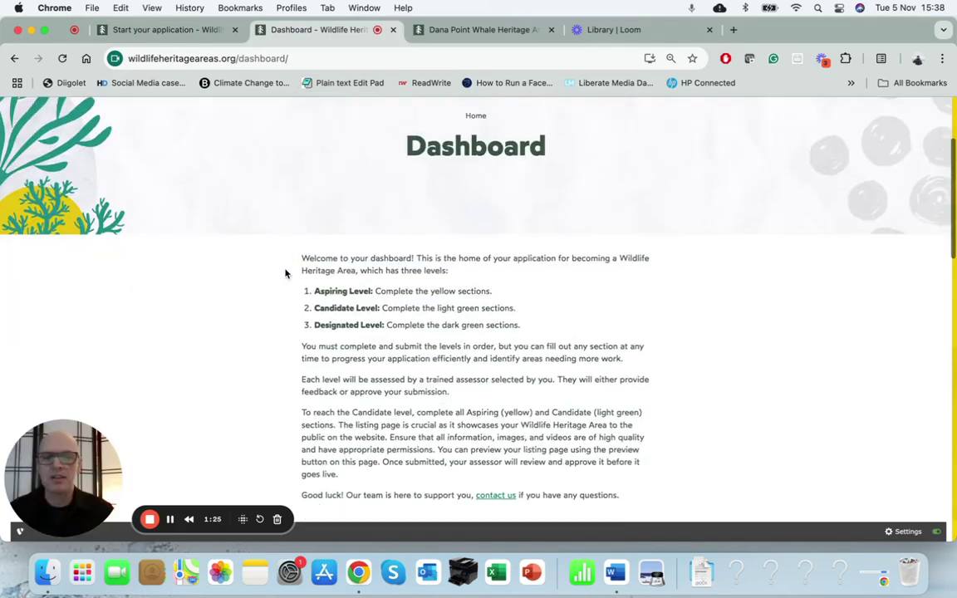
pyautogui.scroll(-3, 285, 273)
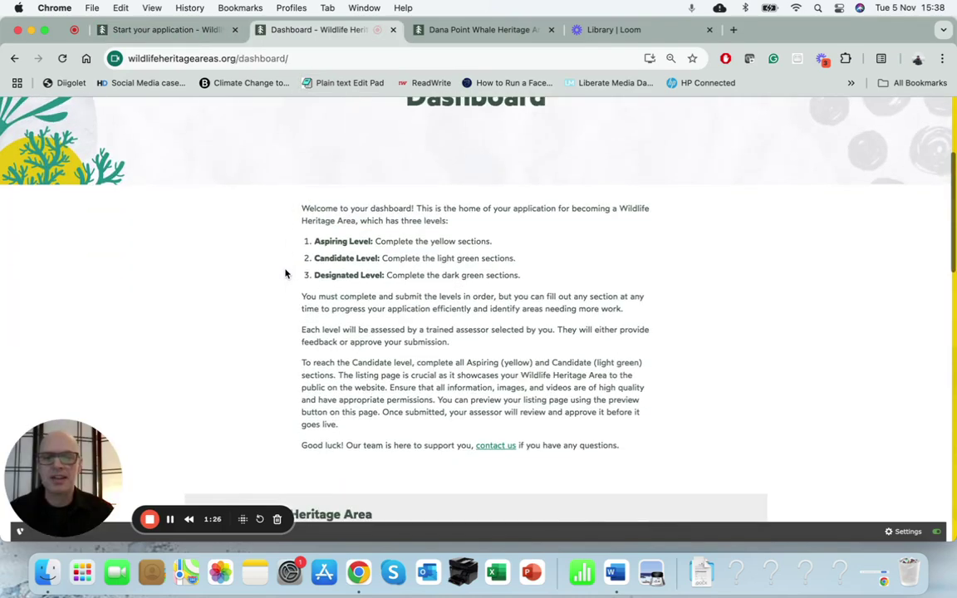
pyautogui.scroll(-5, 285, 273)
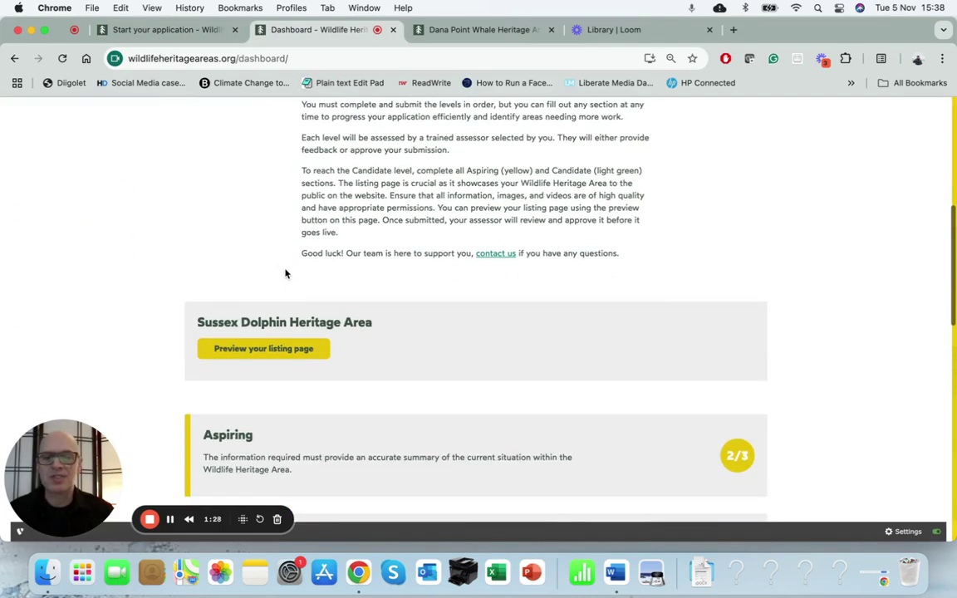
pyautogui.scroll(-4, 285, 273)
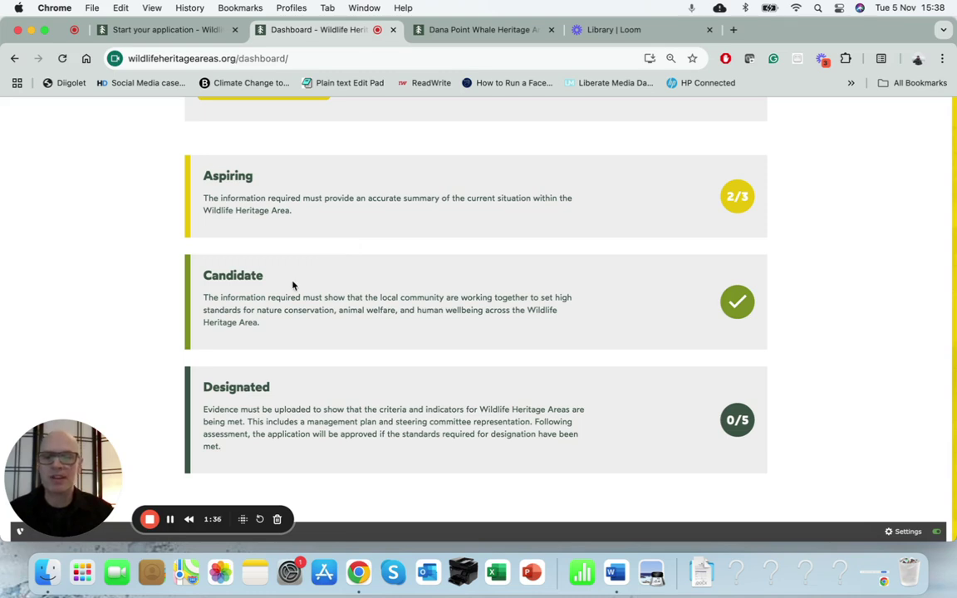
pyautogui.scroll(-5, 293, 284)
pyautogui.scroll(-4, 293, 285)
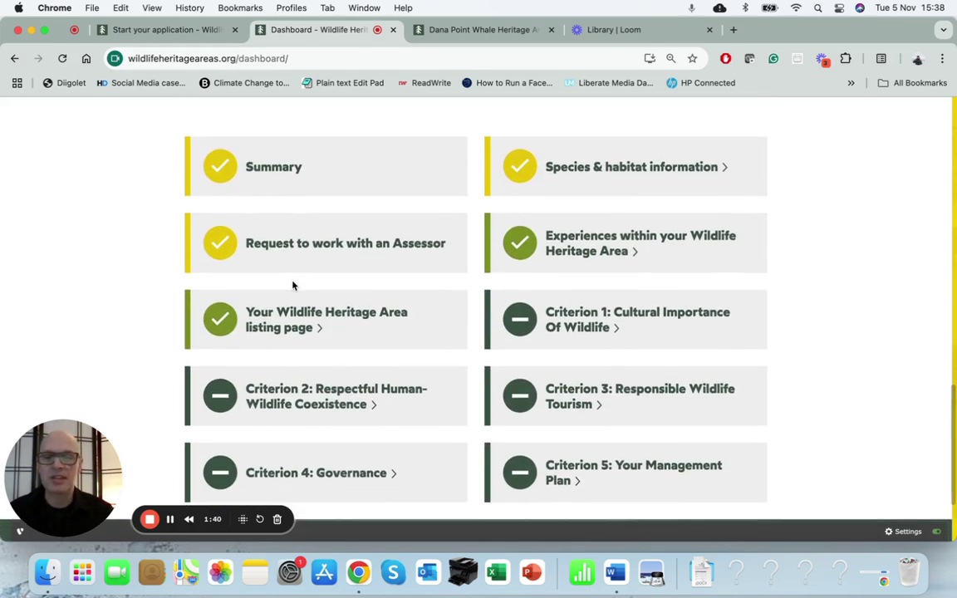
pyautogui.scroll(-1, 292, 283)
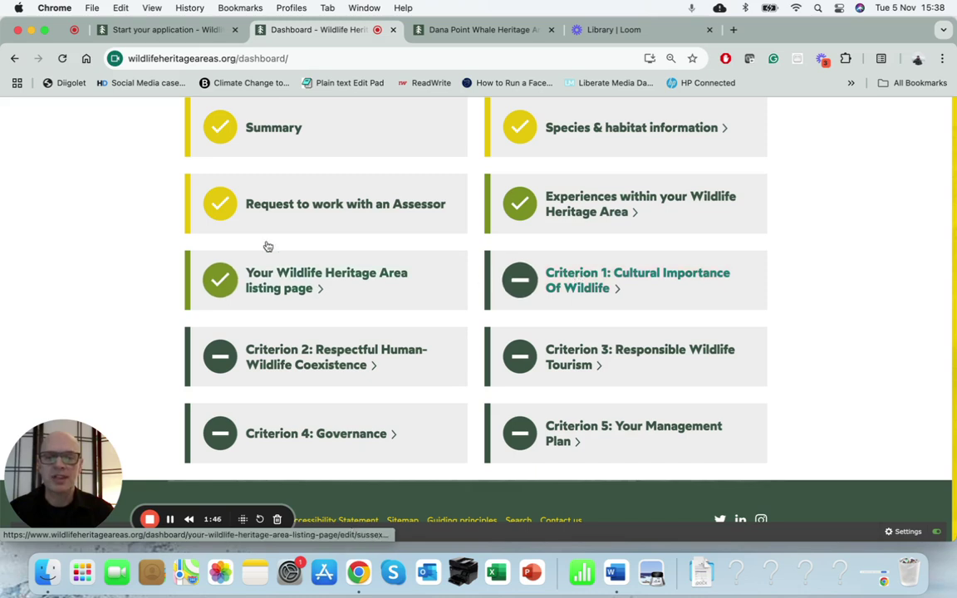
pyautogui.scroll(2, 247, 160)
pyautogui.scroll(1, 246, 161)
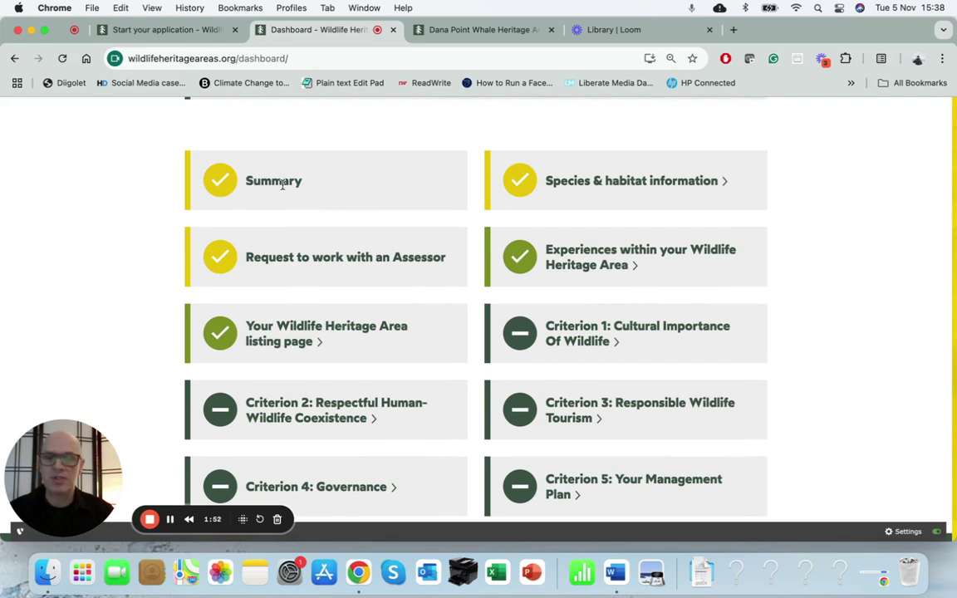
pyautogui.scroll(1, 282, 184)
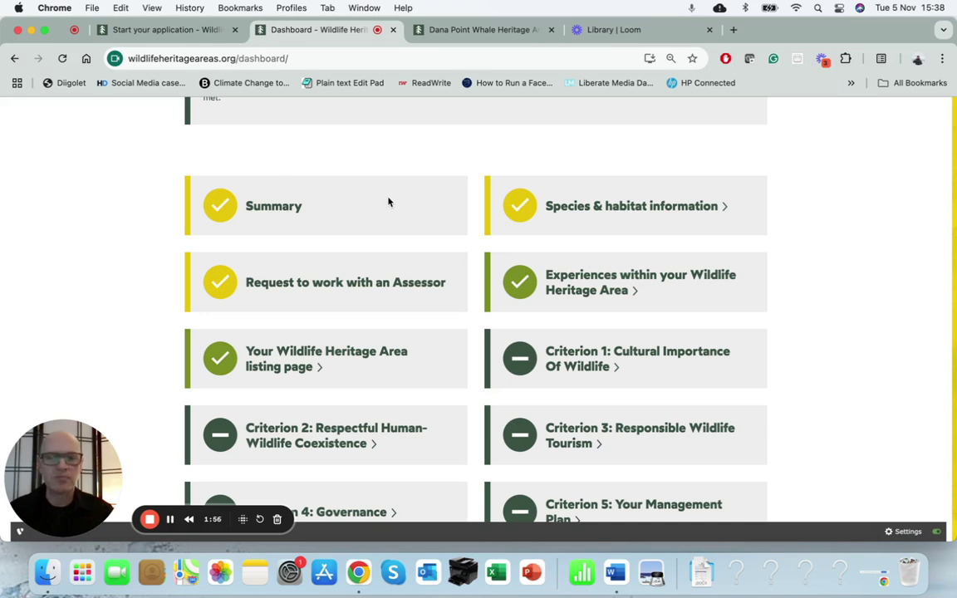
# Open the Species & habitat information section and read the Bottlenose Dolphin record's fields from title to community importance
pyautogui.click(583, 208)
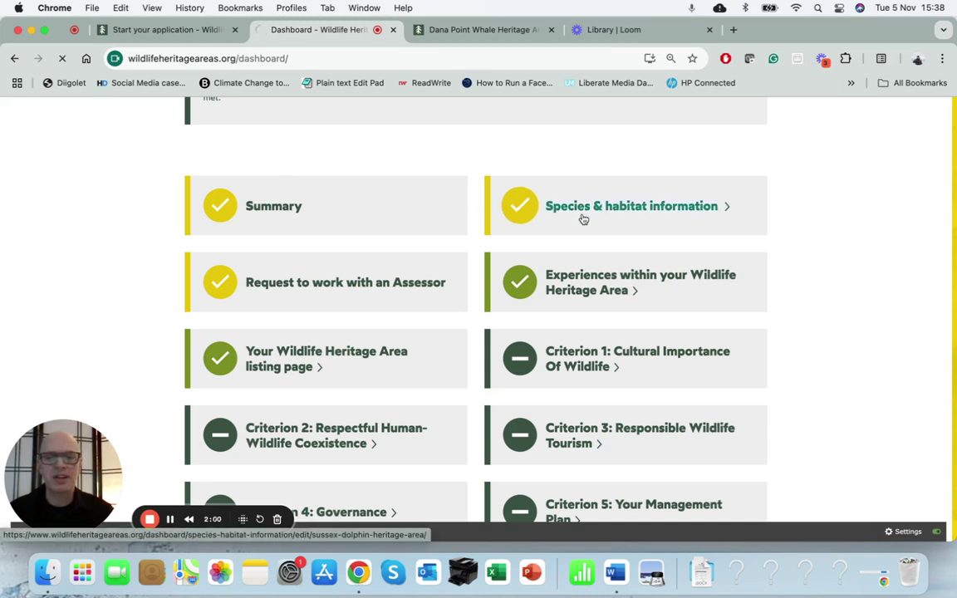
pyautogui.scroll(-3, 547, 259)
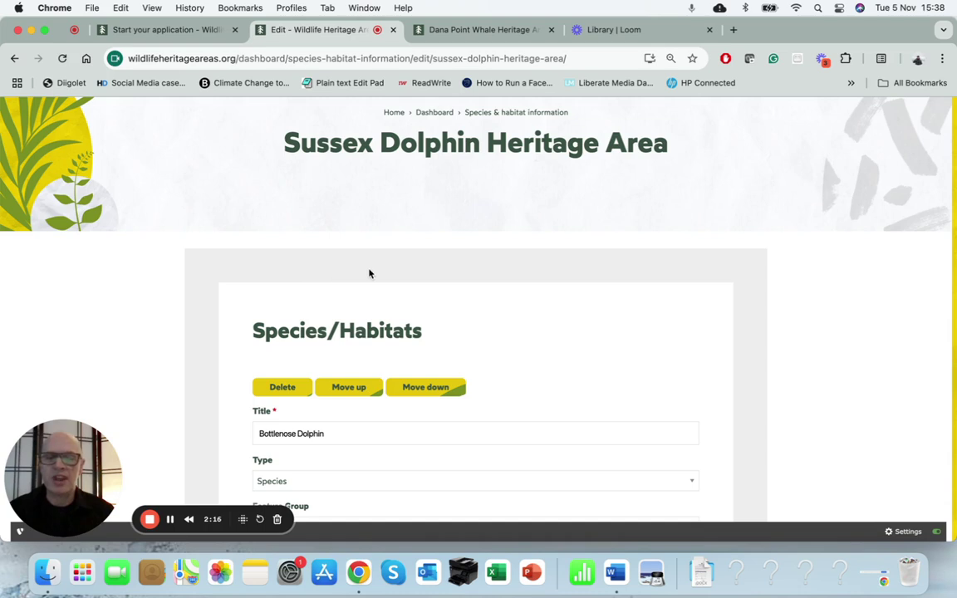
pyautogui.scroll(-3, 367, 272)
pyautogui.scroll(-1, 370, 270)
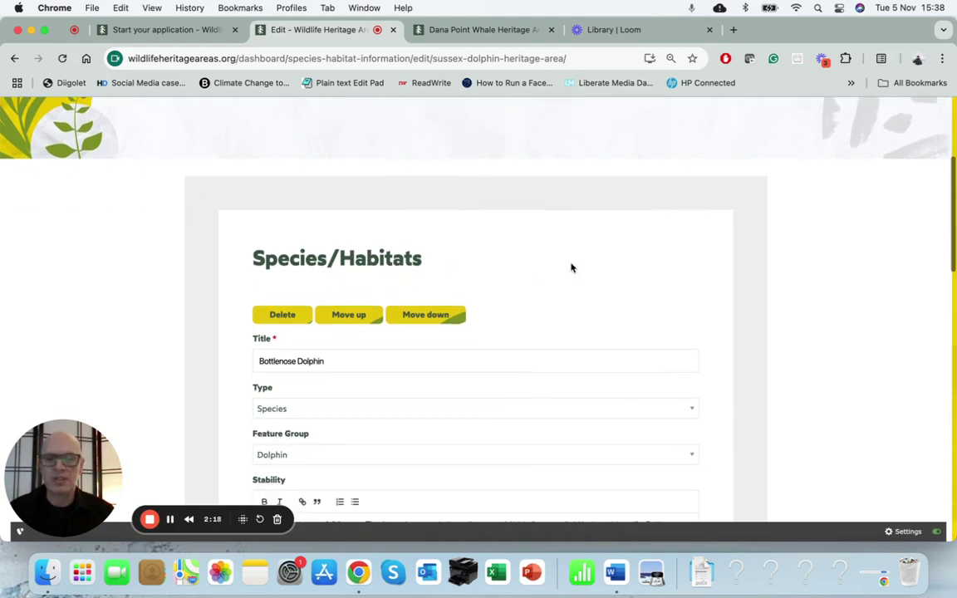
pyautogui.scroll(-2, 571, 268)
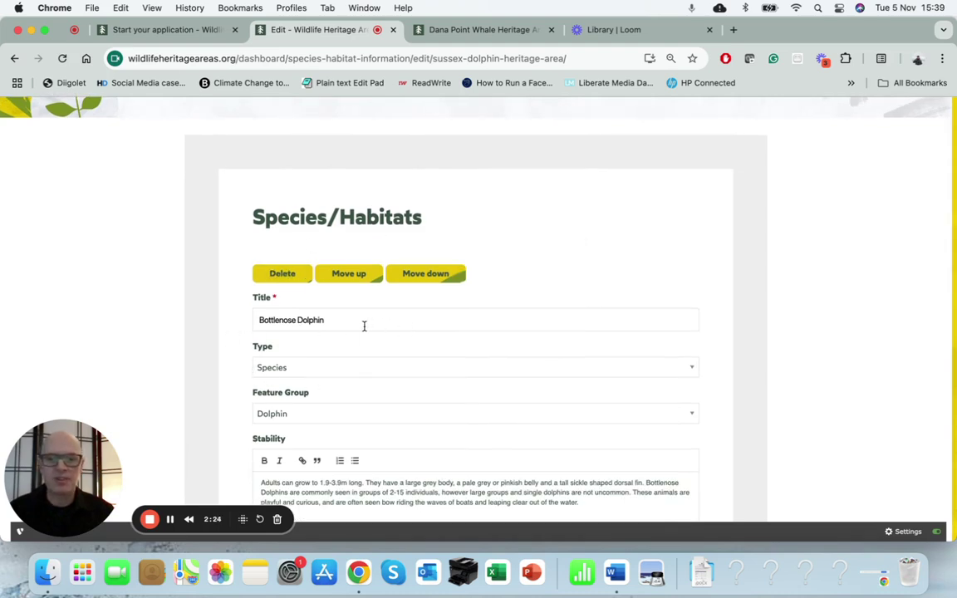
pyautogui.scroll(-1, 411, 369)
pyautogui.scroll(-5, 410, 370)
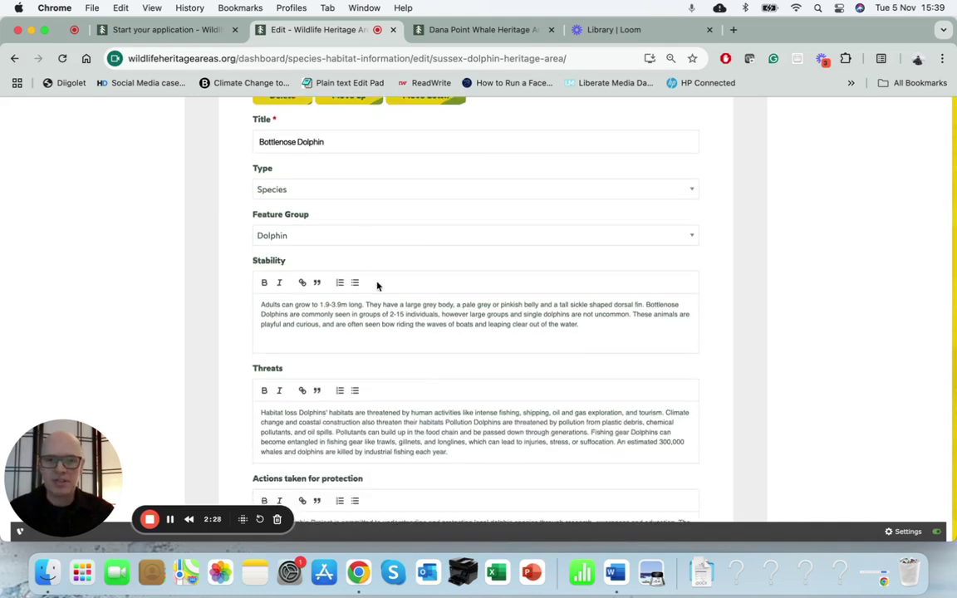
pyautogui.scroll(-1, 376, 318)
pyautogui.scroll(-9, 376, 318)
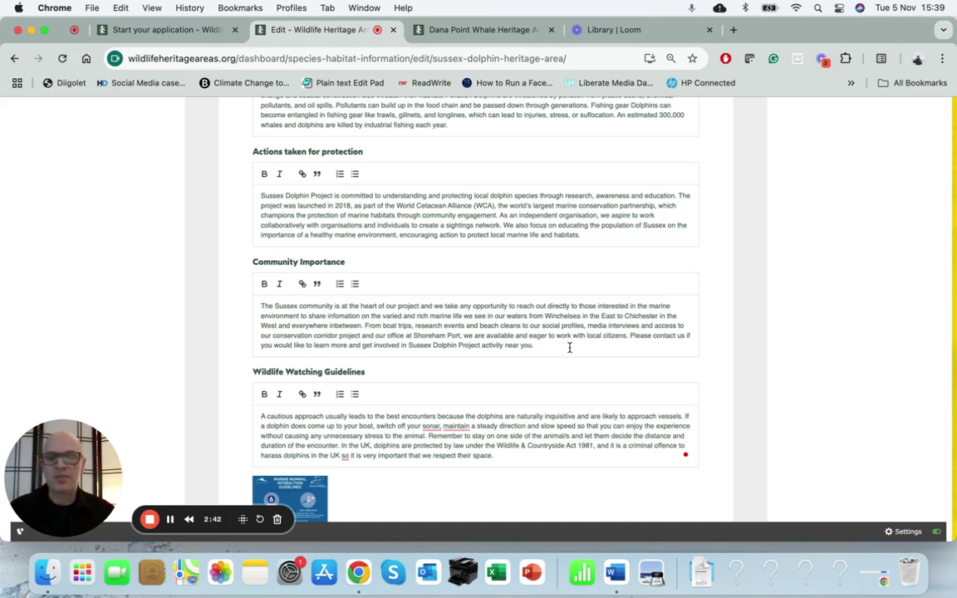
# Examine the Bottlenose Dolphin record's Wildlife Watching Guidelines text and image, down to the option for adding a new record
pyautogui.scroll(-4, 570, 349)
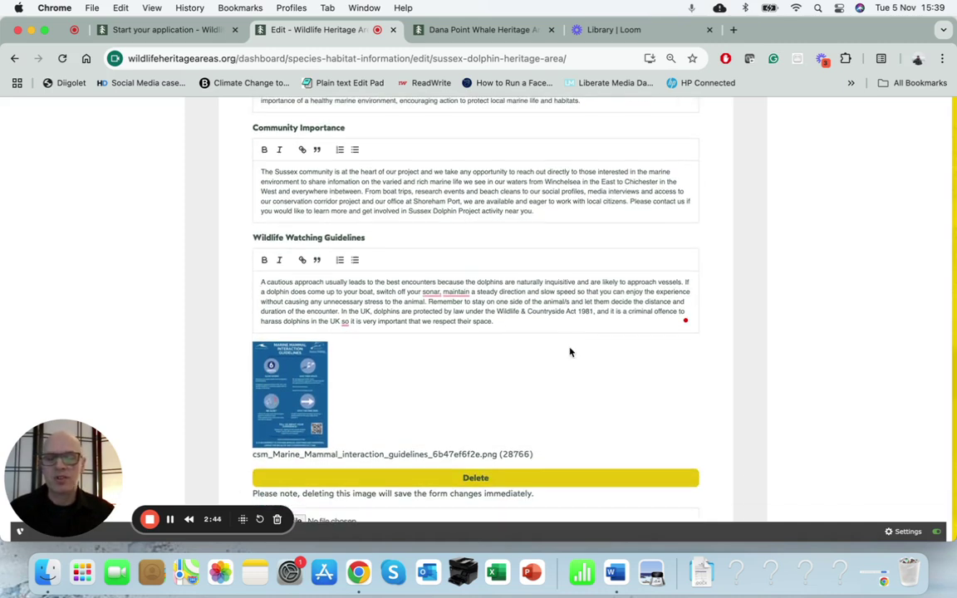
pyautogui.scroll(-2, 570, 352)
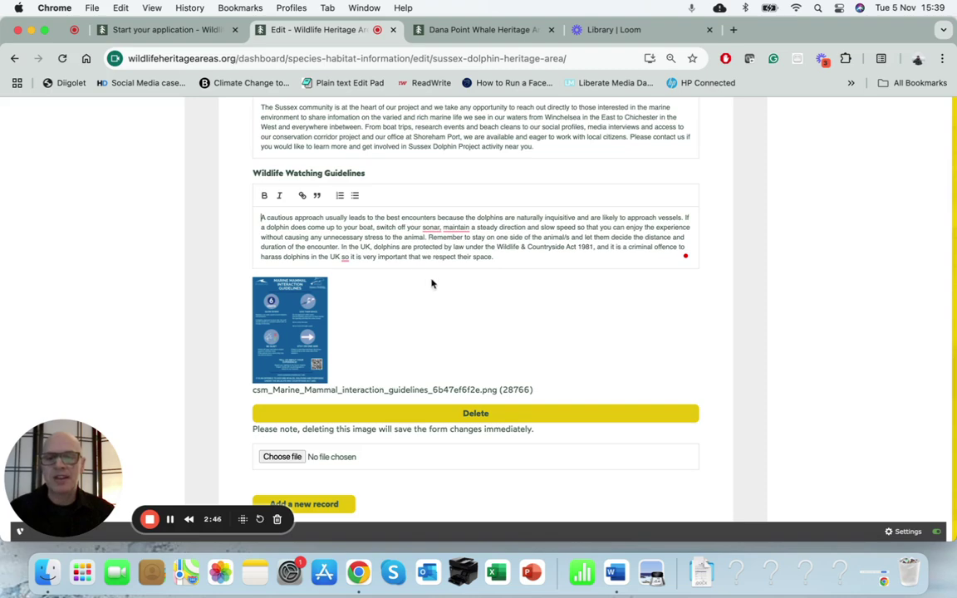
pyautogui.scroll(3, 443, 299)
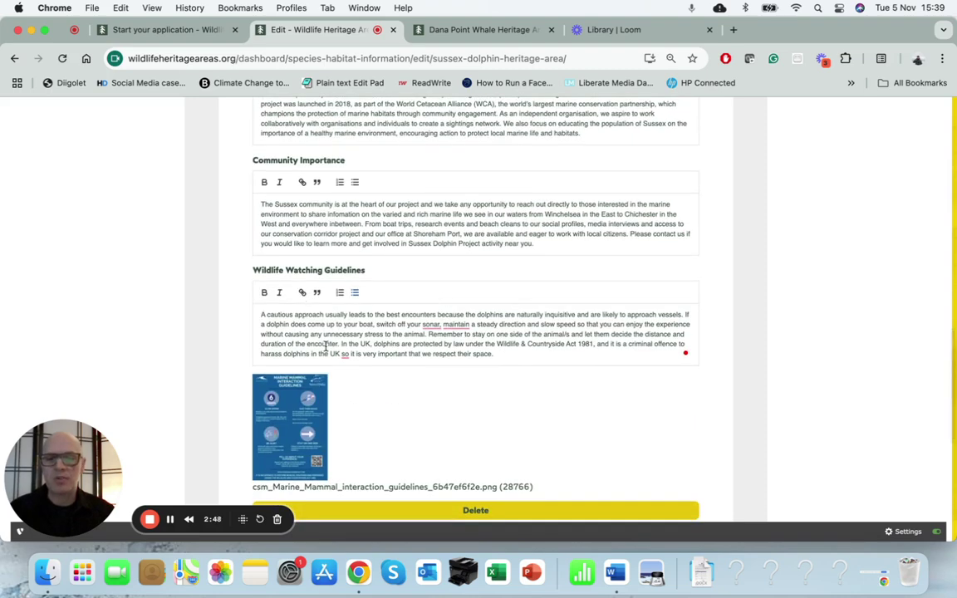
pyautogui.scroll(-5, 448, 356)
pyautogui.scroll(-4, 448, 356)
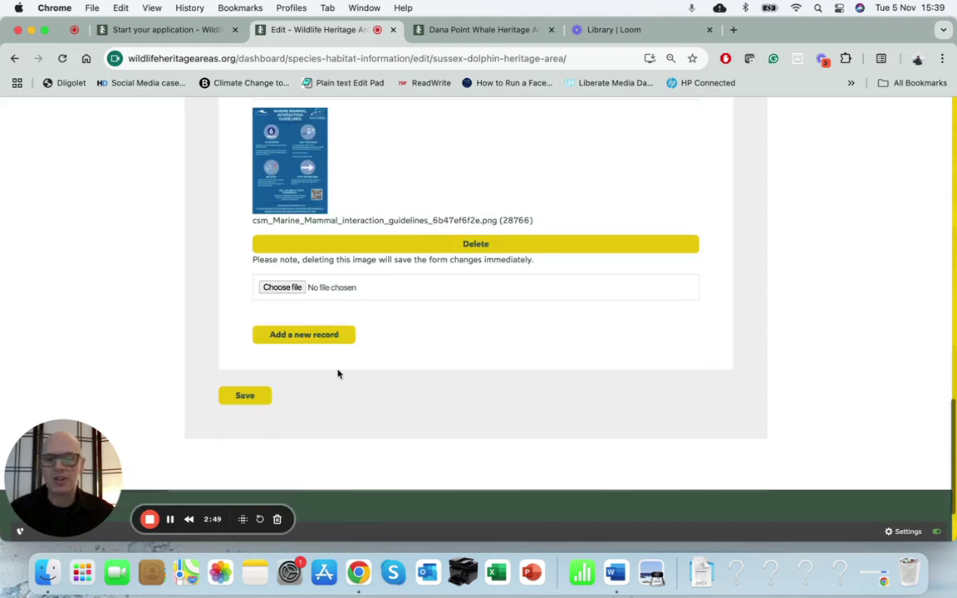
pyautogui.click(297, 335)
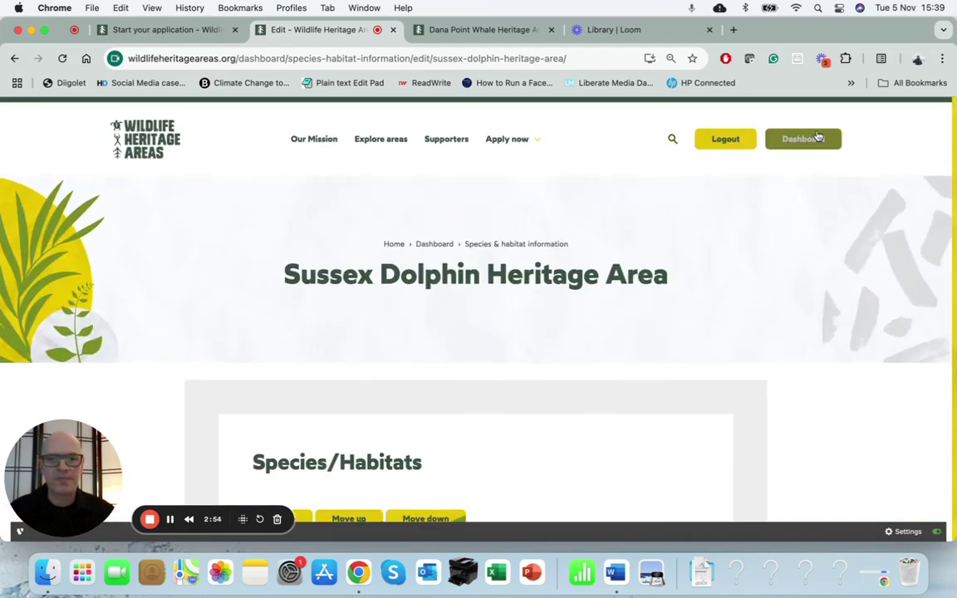
# Return to the dashboard and look over the Request to work with an Assessor entry among the application sections
pyautogui.click(819, 138)
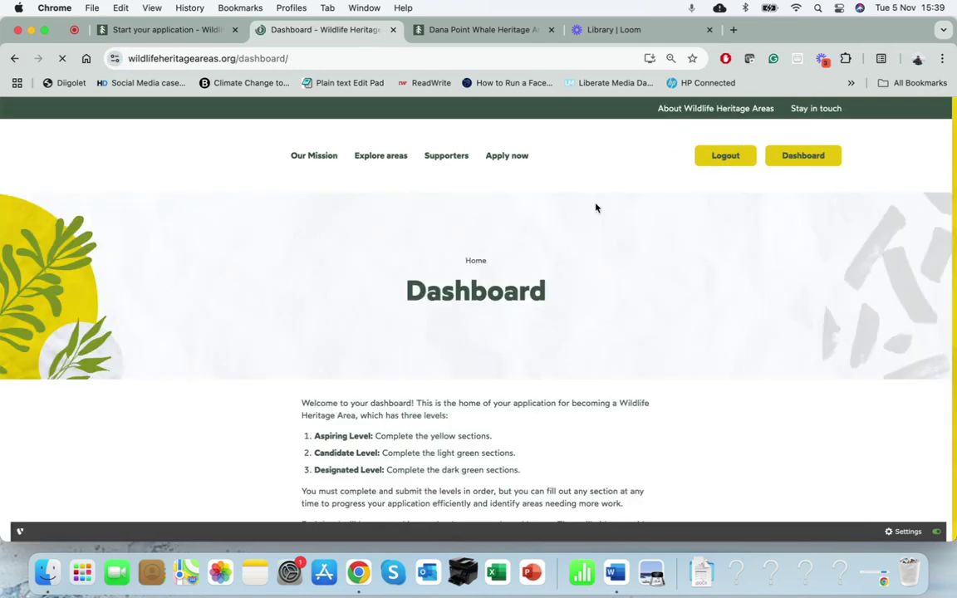
pyautogui.scroll(-10, 496, 246)
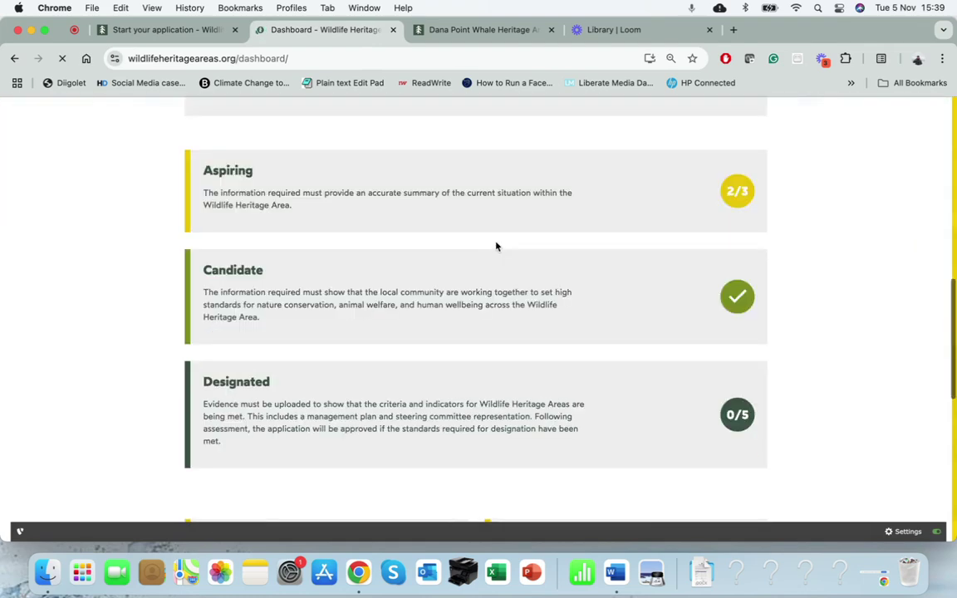
pyautogui.scroll(-5, 496, 246)
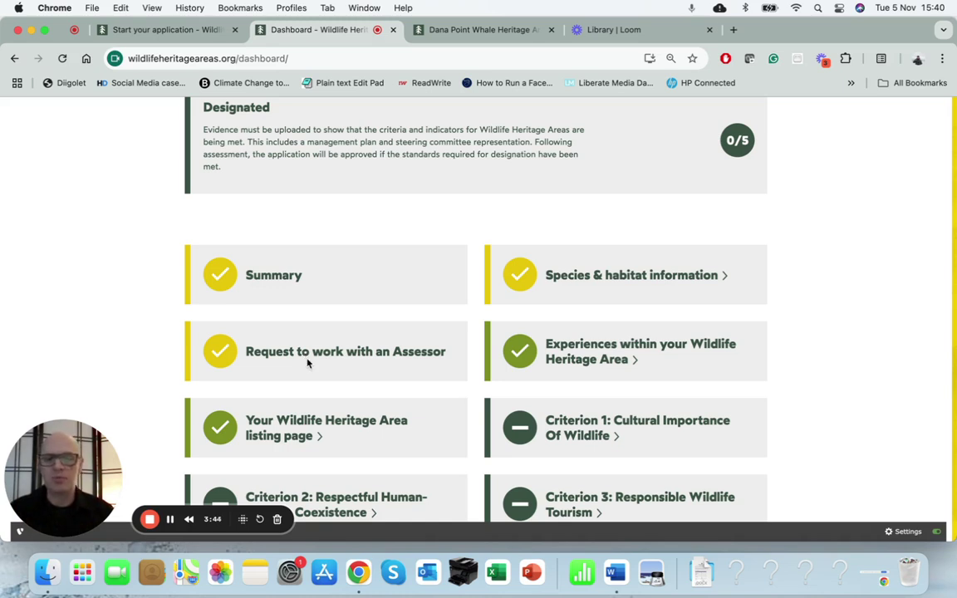
pyautogui.scroll(-1, 306, 356)
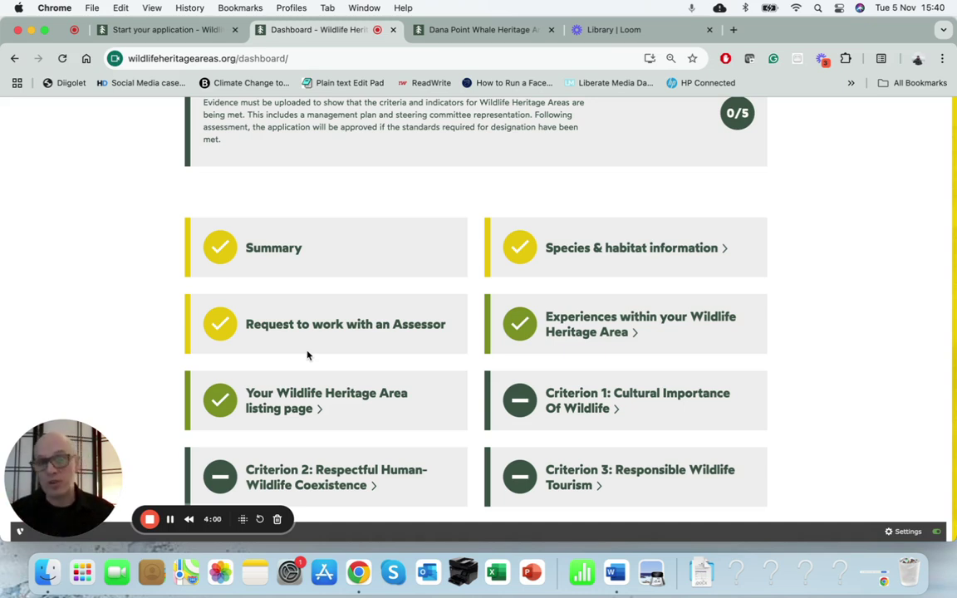
# Switch to the open Dana Point Whale Heritage Area listing page and review its banner, introduction, video and section links
pyautogui.click(467, 30)
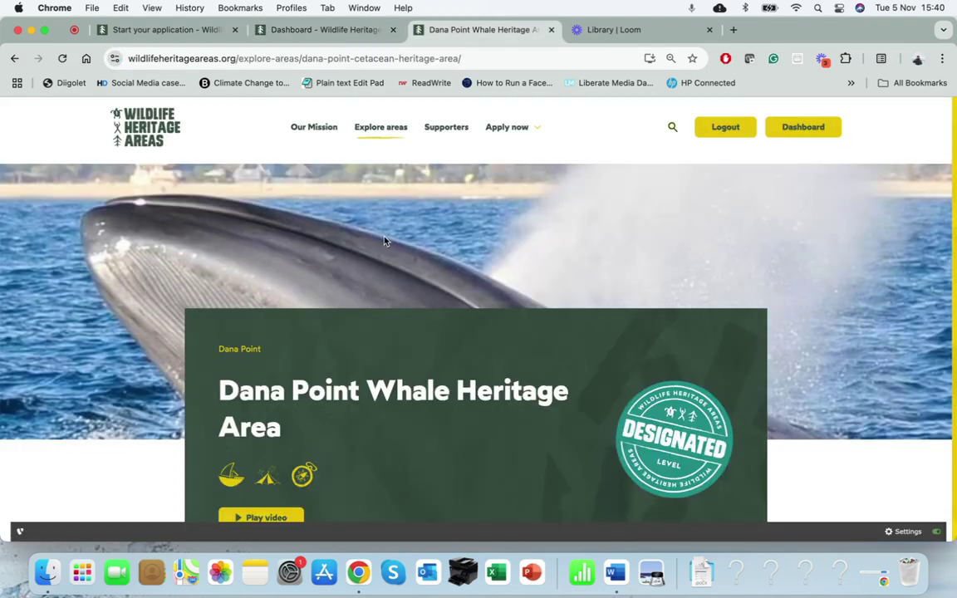
pyautogui.scroll(-1, 385, 241)
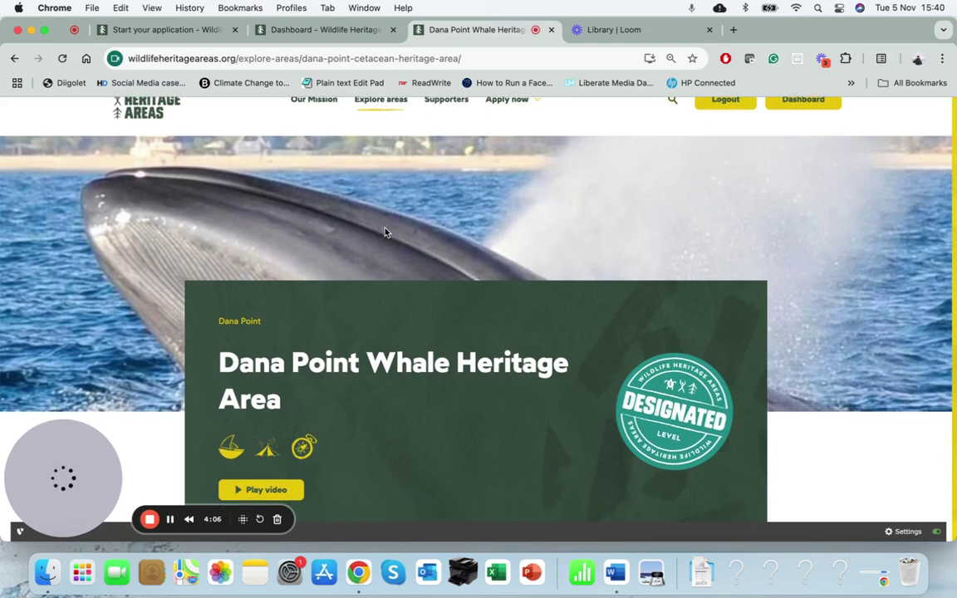
pyautogui.scroll(1, 385, 231)
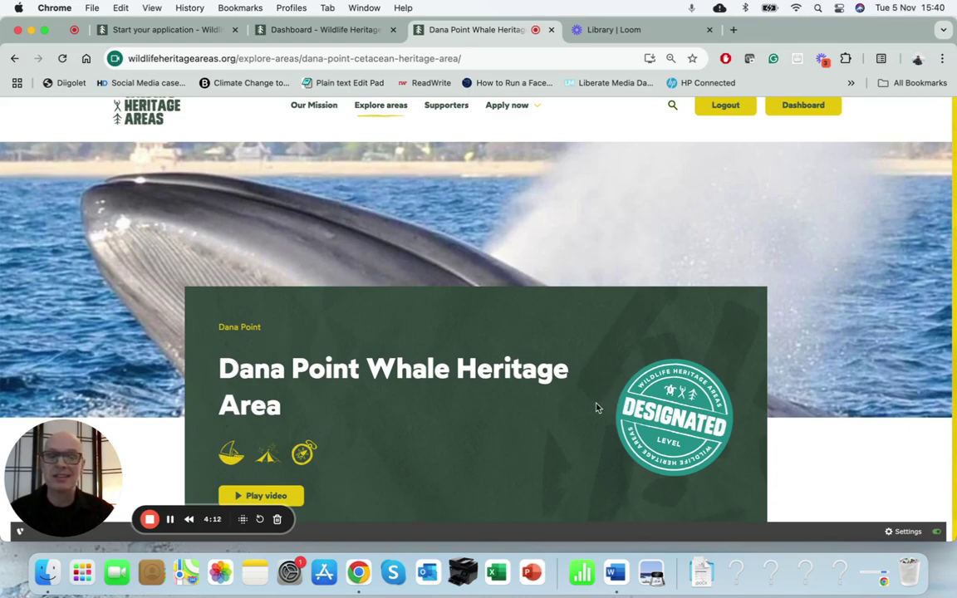
pyautogui.scroll(-1, 596, 407)
pyautogui.scroll(-5, 595, 407)
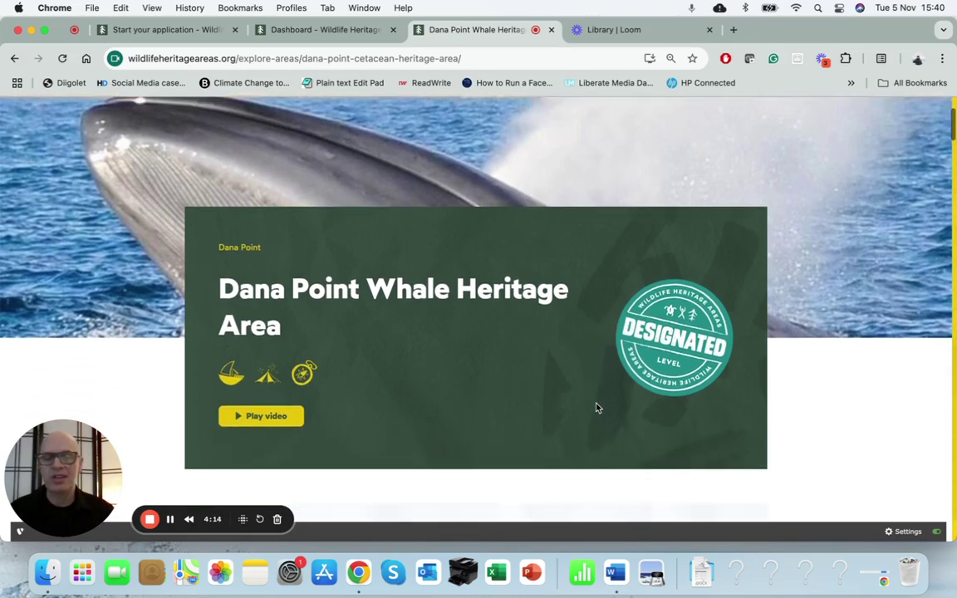
pyautogui.scroll(-2, 595, 405)
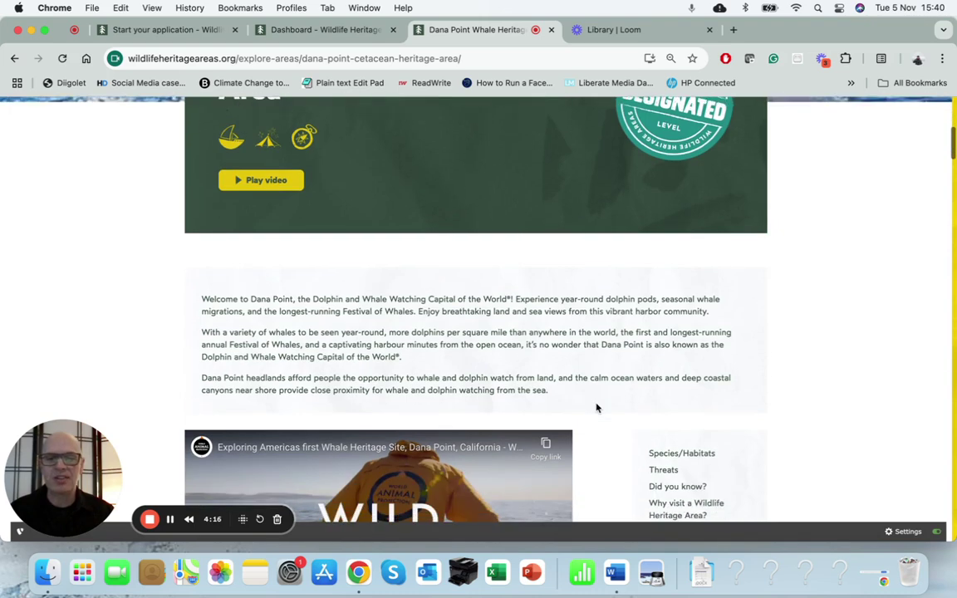
pyautogui.scroll(-3, 596, 407)
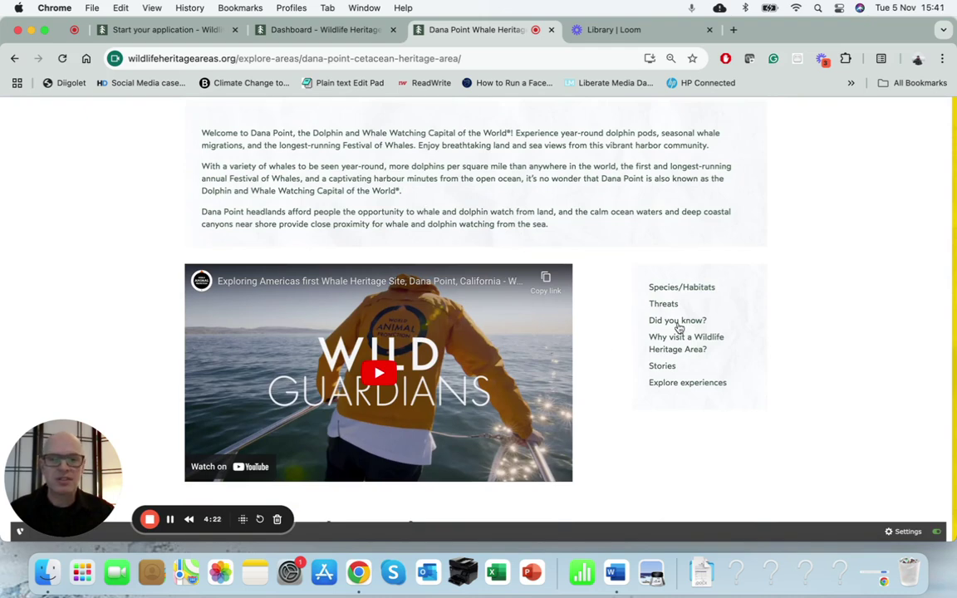
# Read the Species or habitat details section and browse its photo gallery as far as the fourth image
pyautogui.scroll(-5, 680, 374)
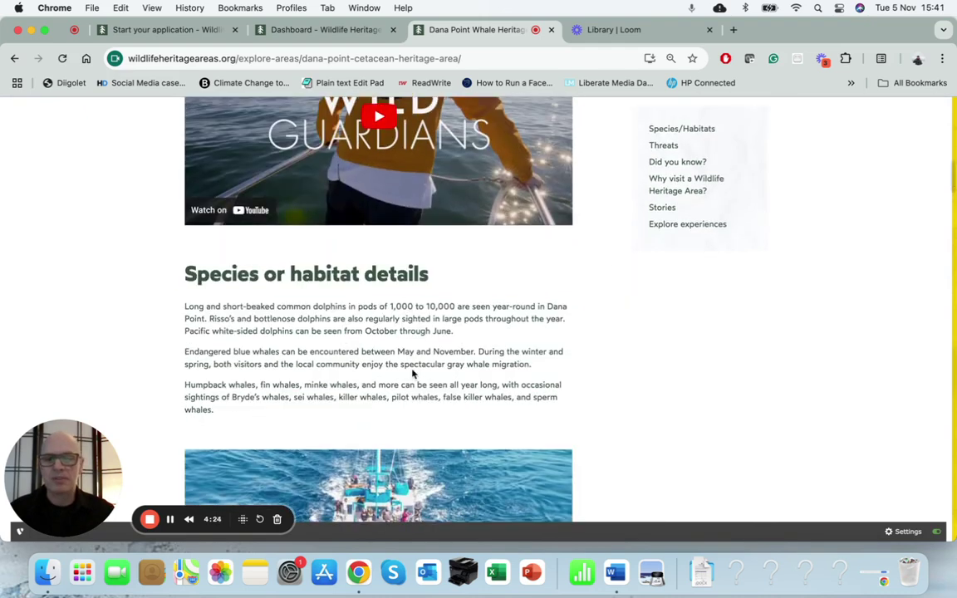
pyautogui.scroll(-6, 413, 374)
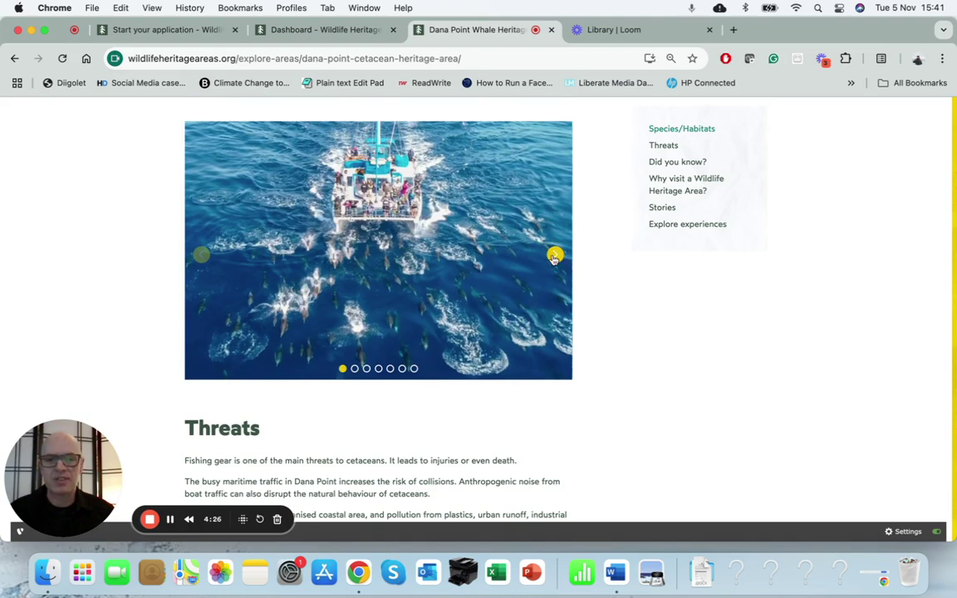
pyautogui.click(555, 257)
pyautogui.click(555, 257)
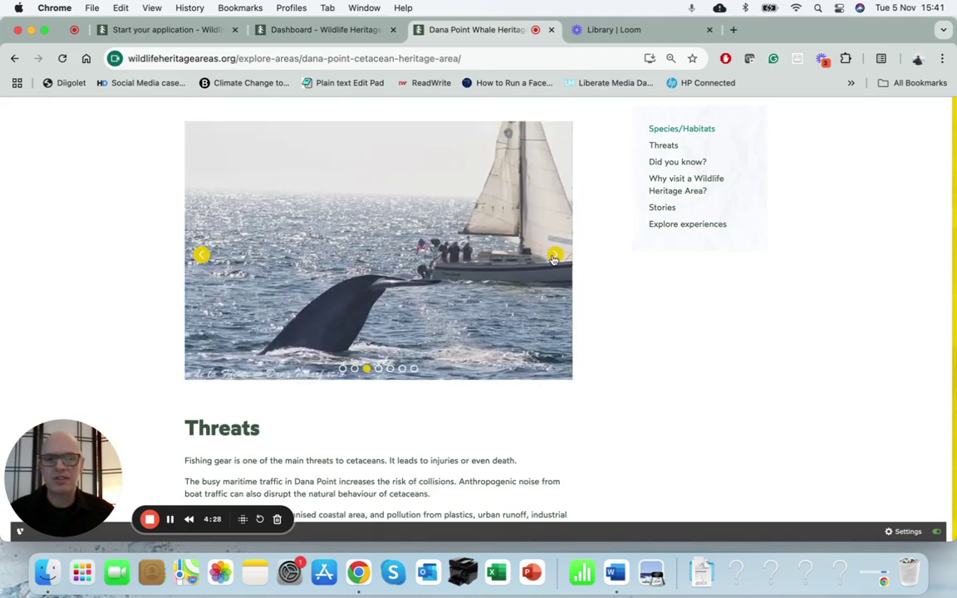
pyautogui.click(554, 257)
# Look through the listing's Threats, Did you know?, Why visit a Wildlife Heritage Area?, Stories and Explore experiences sections
pyautogui.scroll(-2, 554, 261)
pyautogui.scroll(-7, 554, 260)
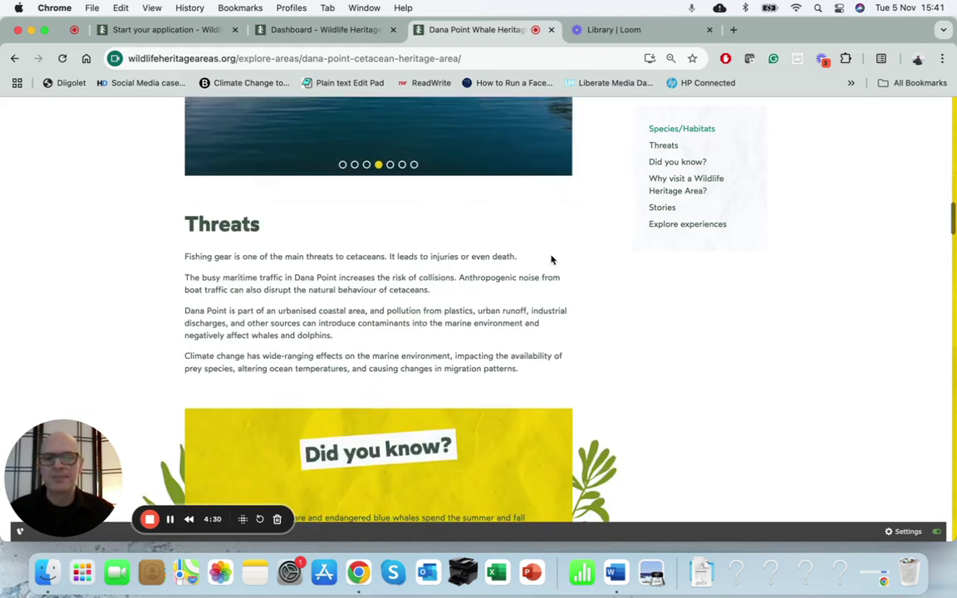
pyautogui.scroll(-13, 386, 396)
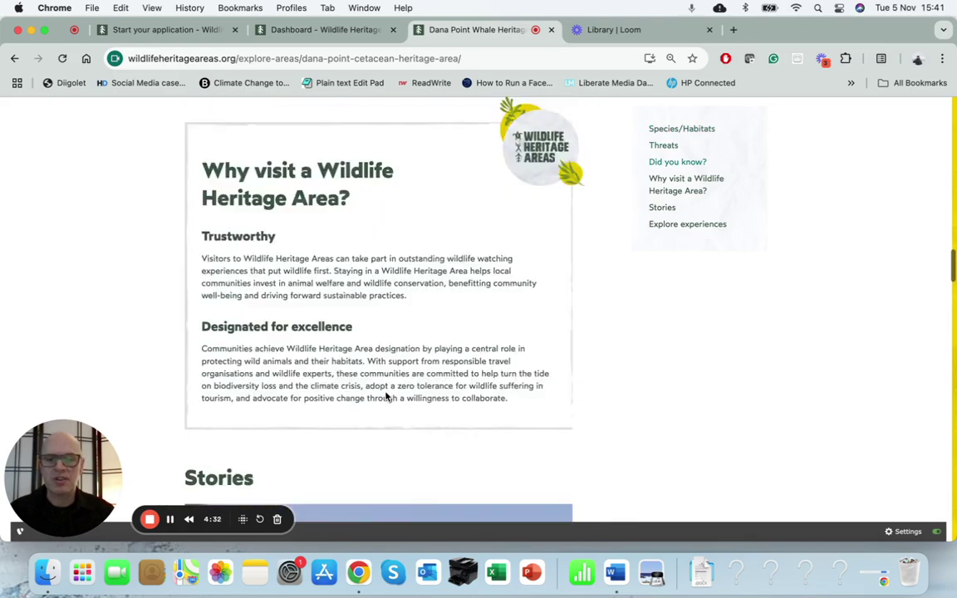
pyautogui.scroll(-5, 386, 398)
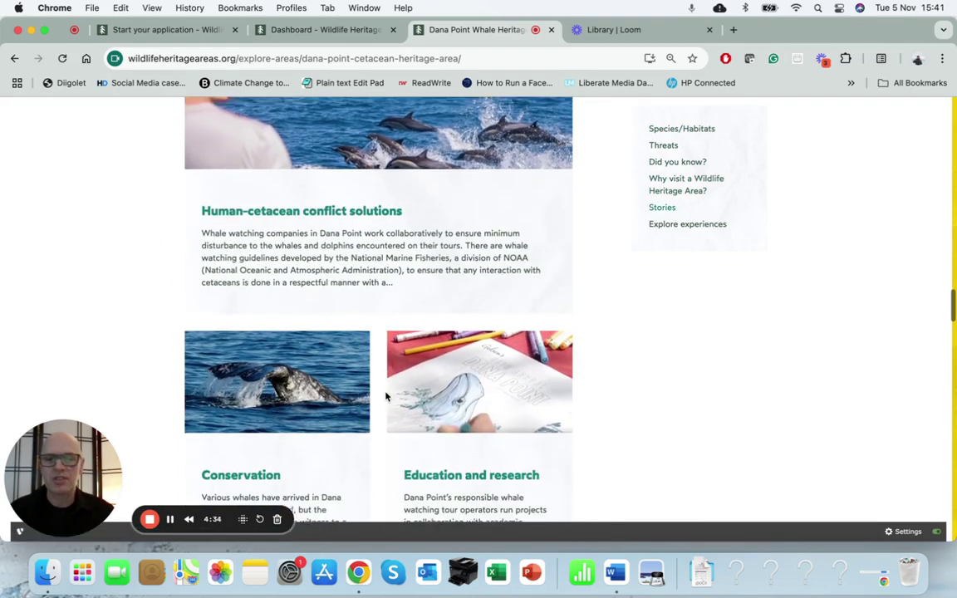
pyautogui.scroll(-18, 386, 397)
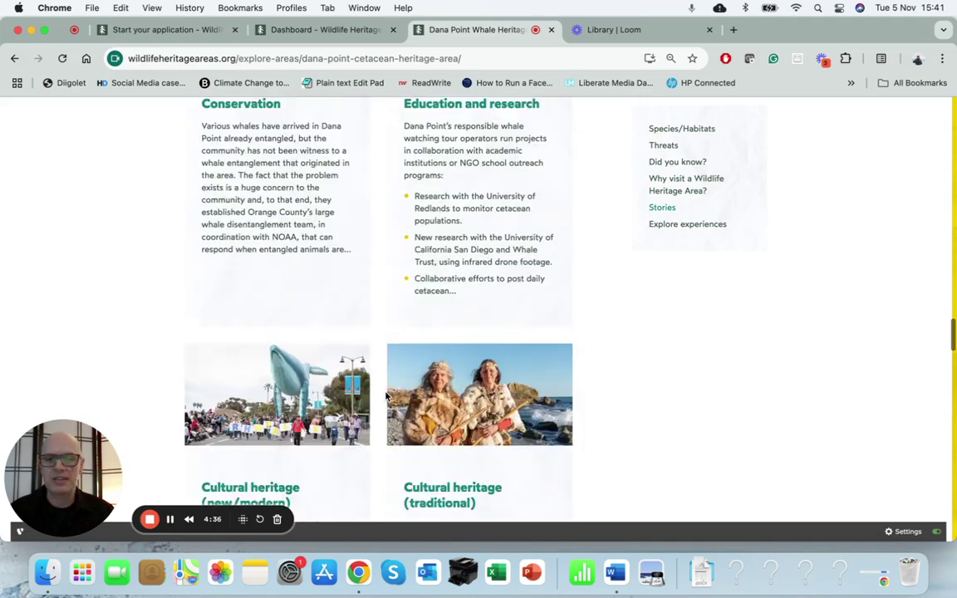
pyautogui.scroll(-9, 386, 397)
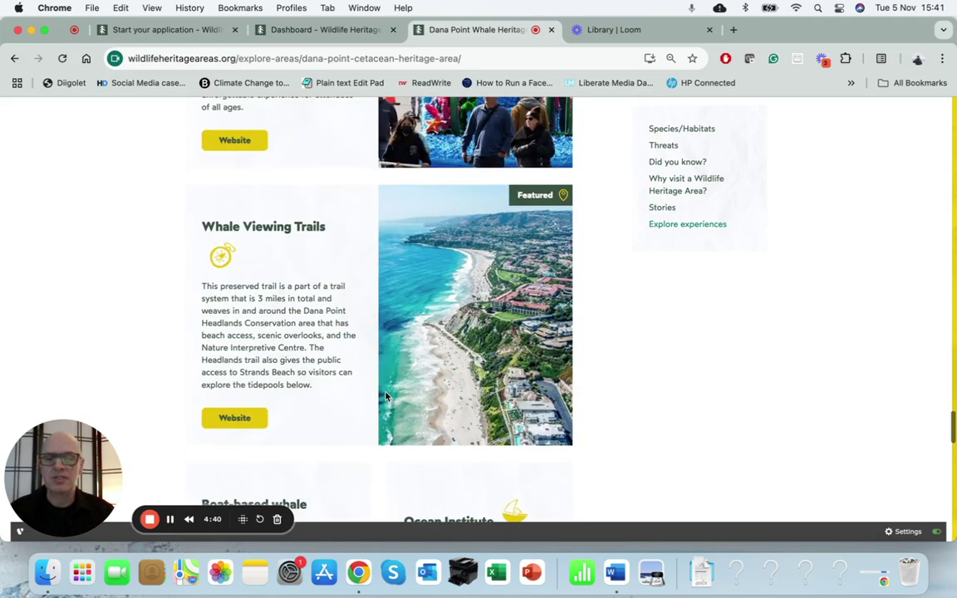
# Return to the listing's Did you know? section and open the in-depth information page from there
pyautogui.scroll(3, 385, 398)
pyautogui.scroll(20, 386, 397)
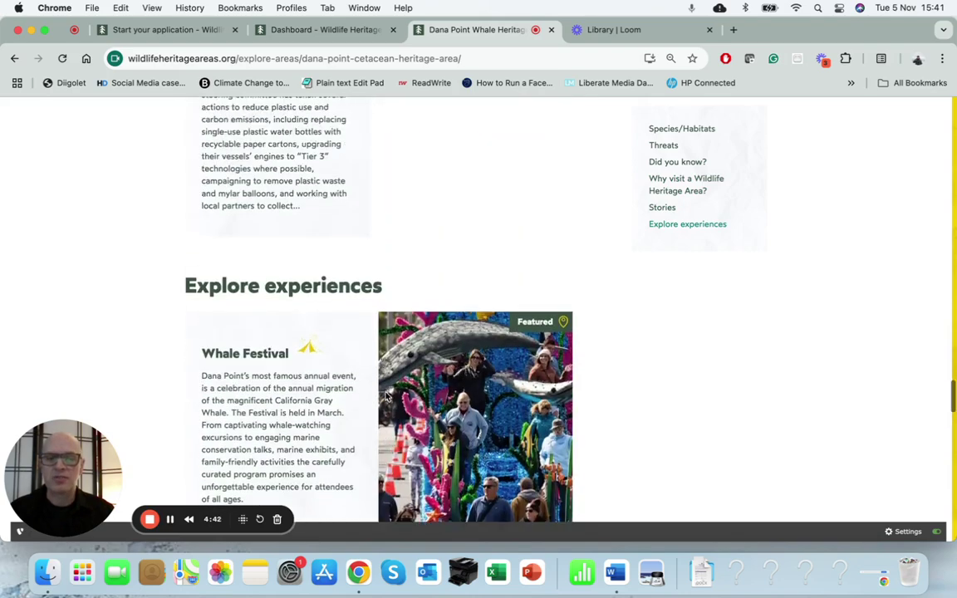
pyautogui.scroll(11, 386, 396)
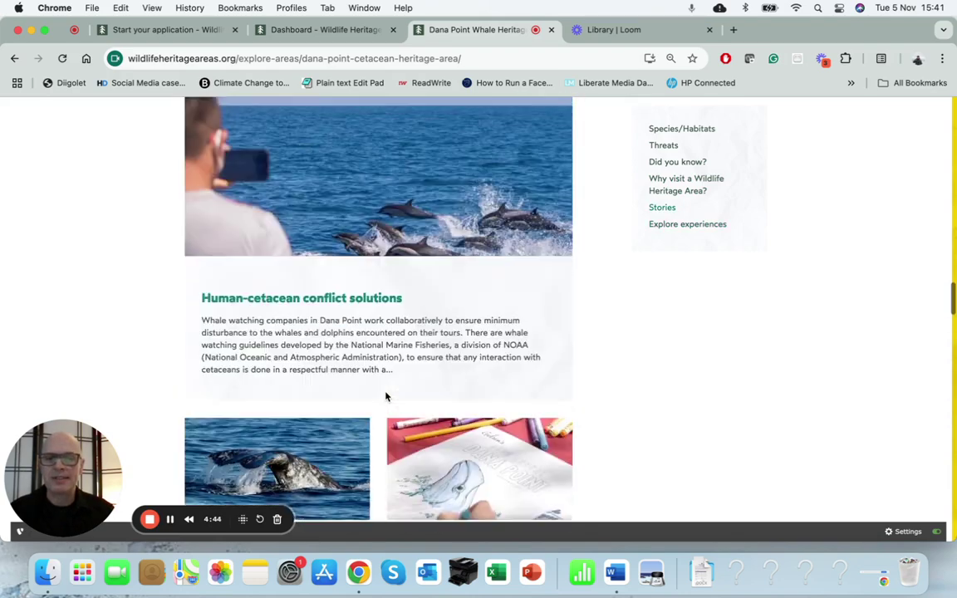
pyautogui.scroll(8, 386, 395)
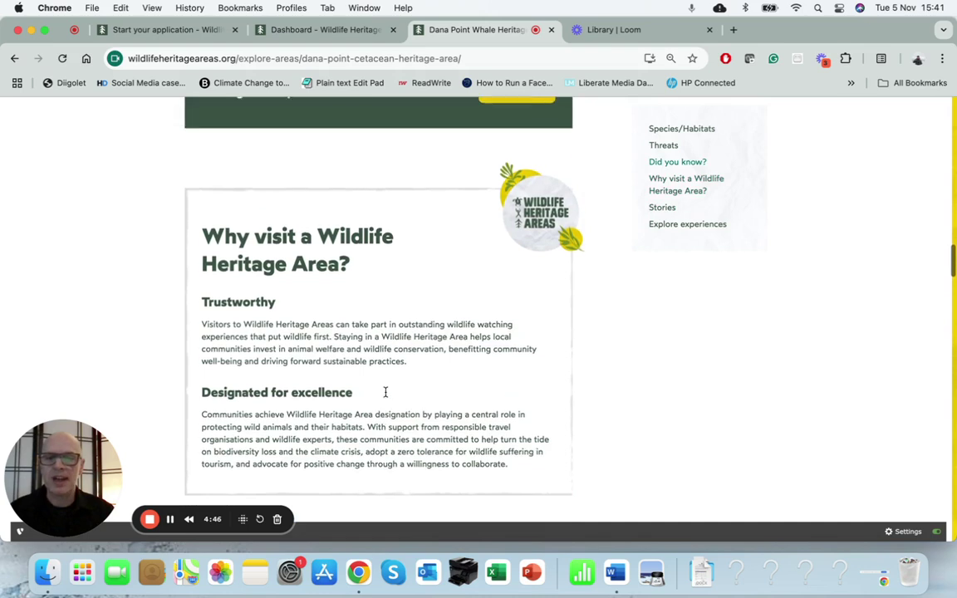
pyautogui.scroll(2, 386, 397)
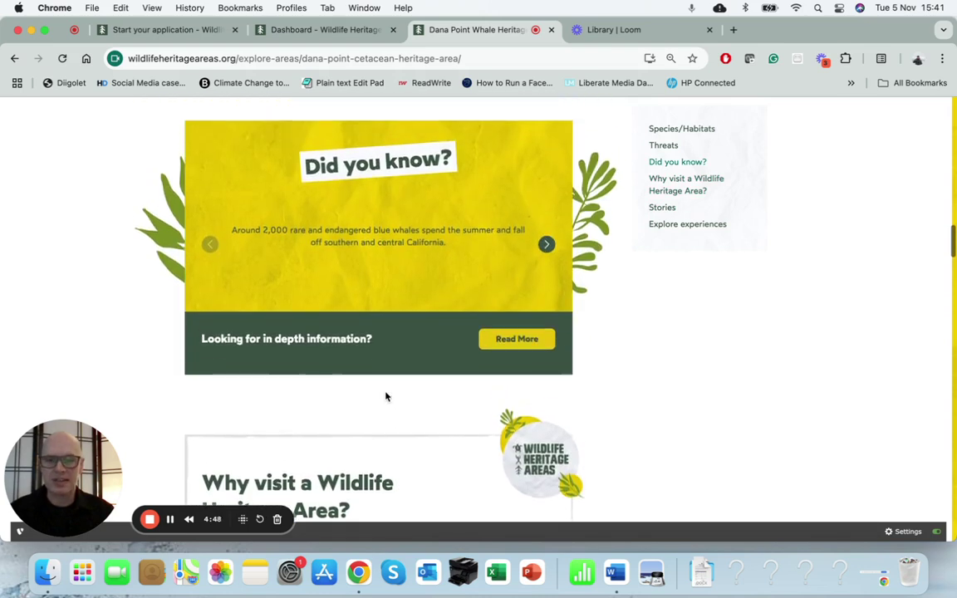
pyautogui.scroll(2, 386, 397)
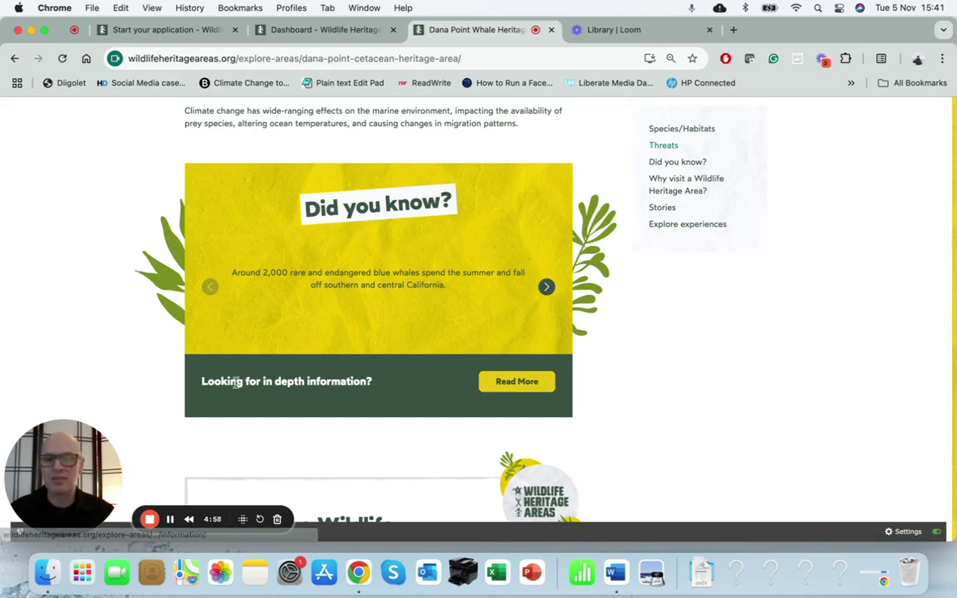
pyautogui.click(517, 383)
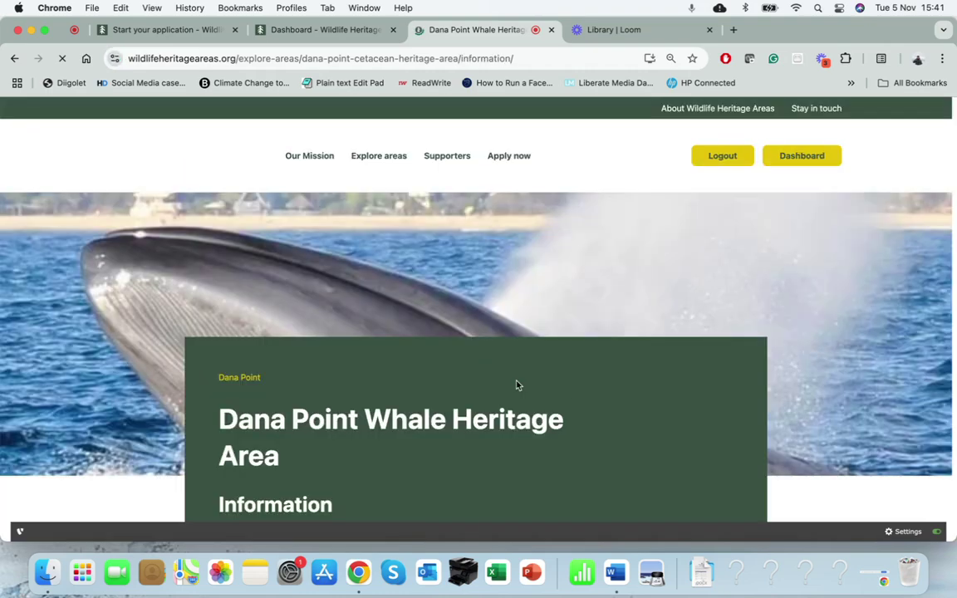
# Read the information page's Overview, Description, Motivation, Species or habitats and Area Features, through to the Wildlife Watching Guidelines
pyautogui.scroll(-2, 506, 385)
pyautogui.scroll(-5, 484, 383)
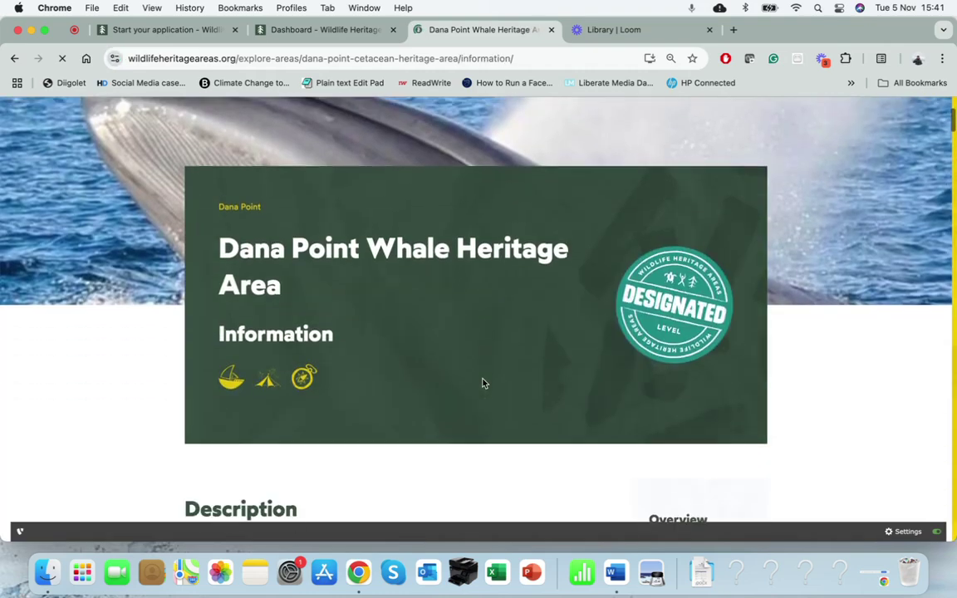
pyautogui.scroll(-9, 484, 383)
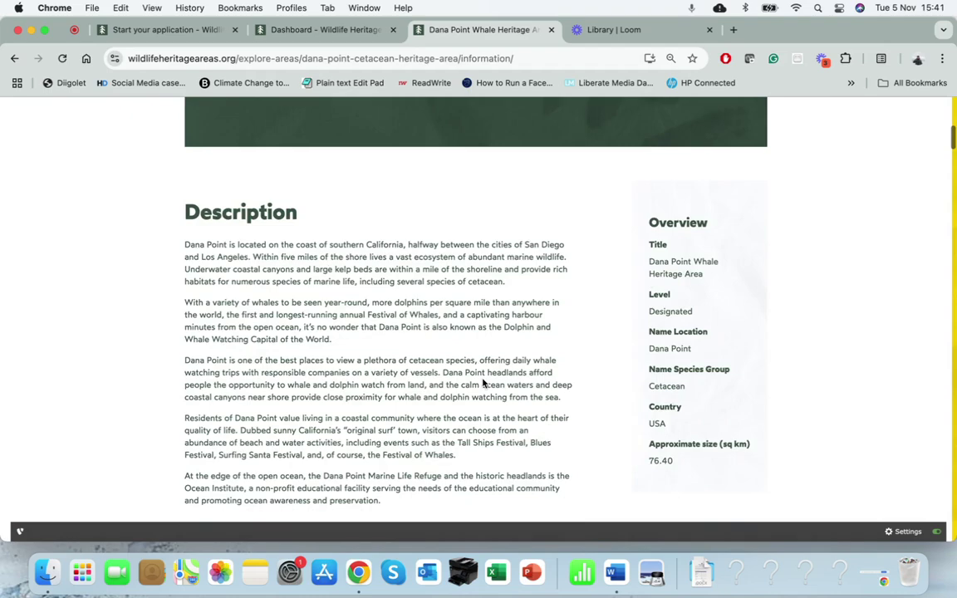
pyautogui.scroll(-5, 484, 381)
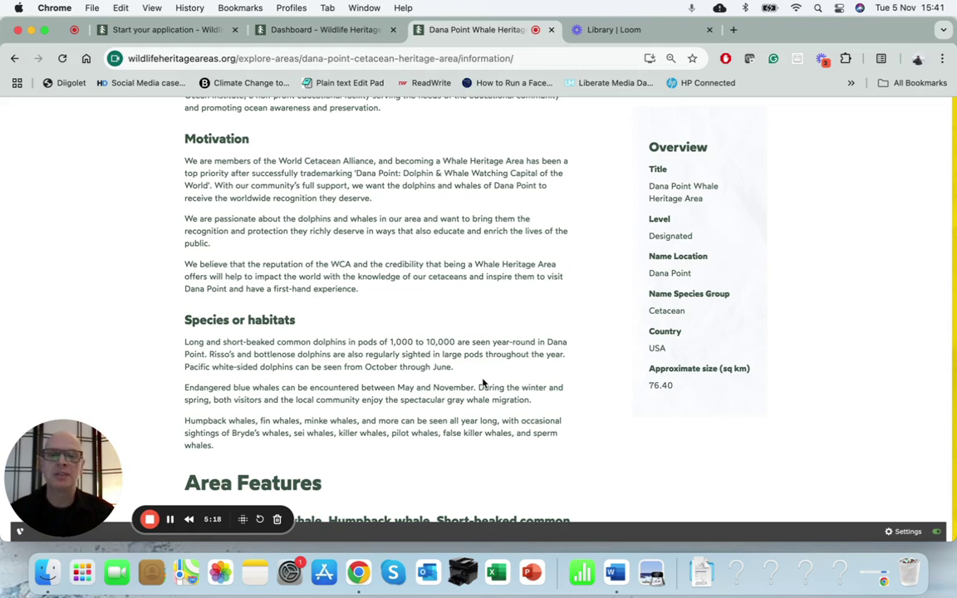
pyautogui.scroll(-3, 483, 383)
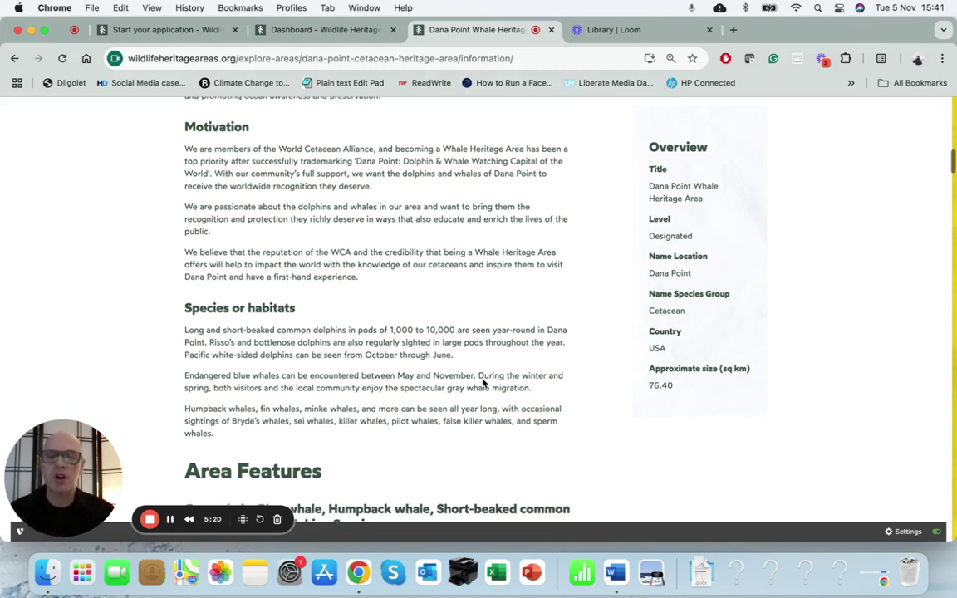
pyautogui.scroll(-2, 484, 383)
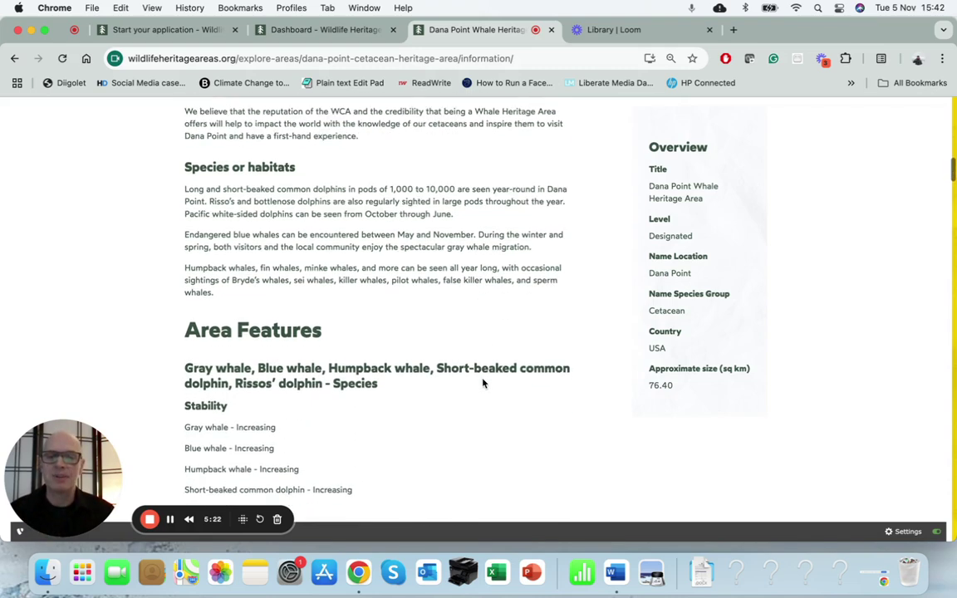
pyautogui.scroll(-5, 483, 383)
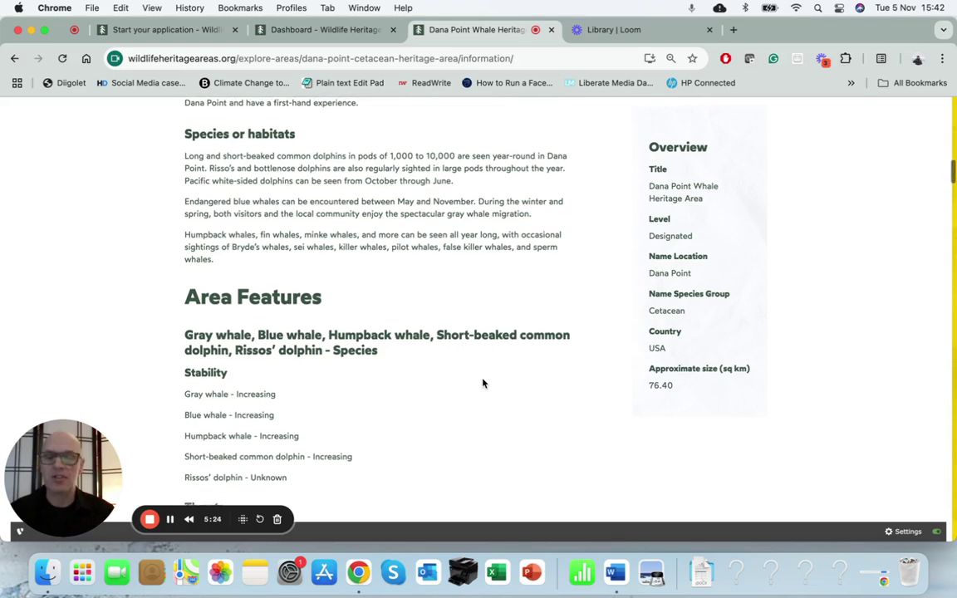
pyautogui.scroll(-12, 484, 383)
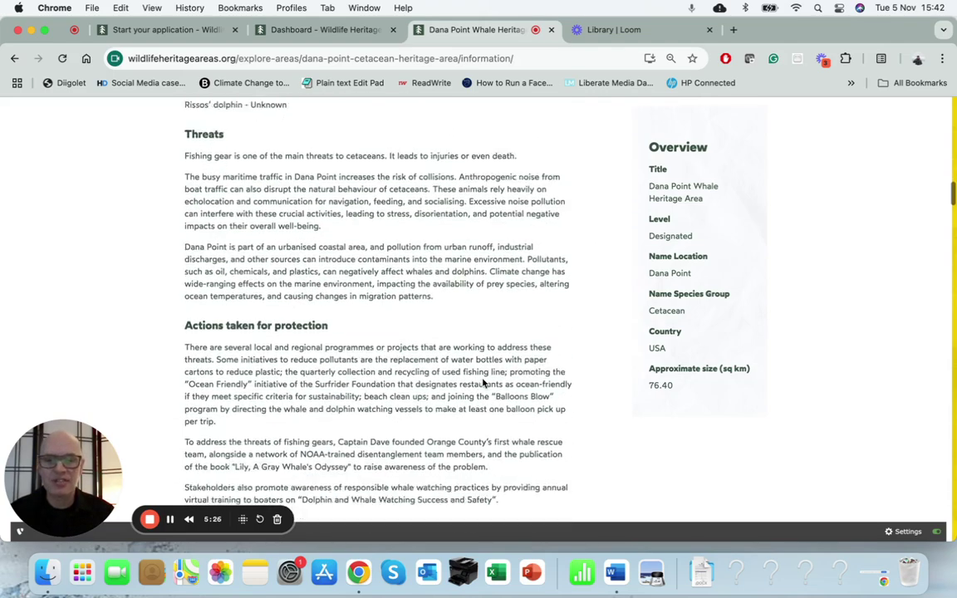
# Examine the evidence files listed under the indicators of Criteria 1, 2 and 3, down to the Management Plan File
pyautogui.scroll(-8, 484, 383)
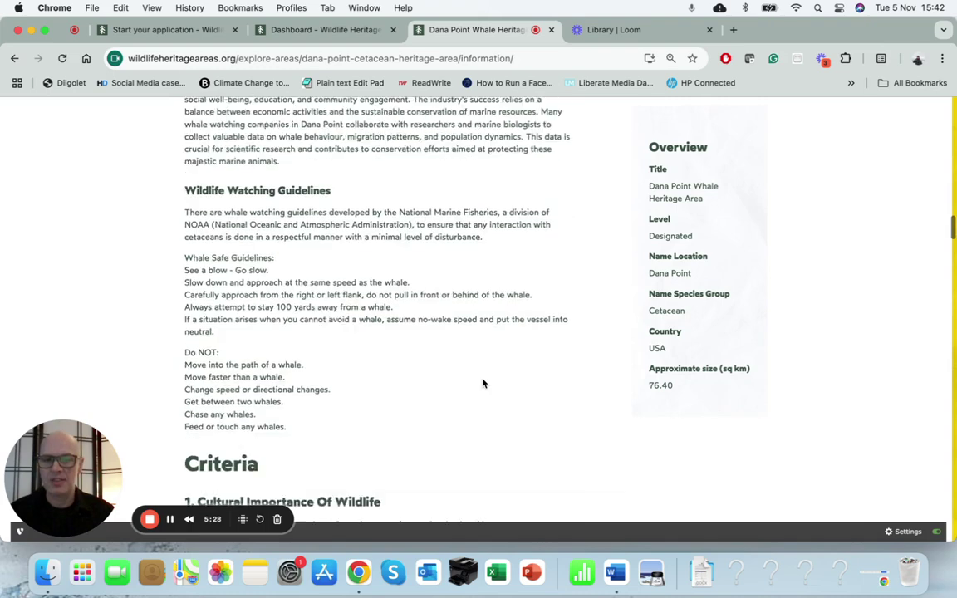
pyautogui.scroll(-3, 484, 383)
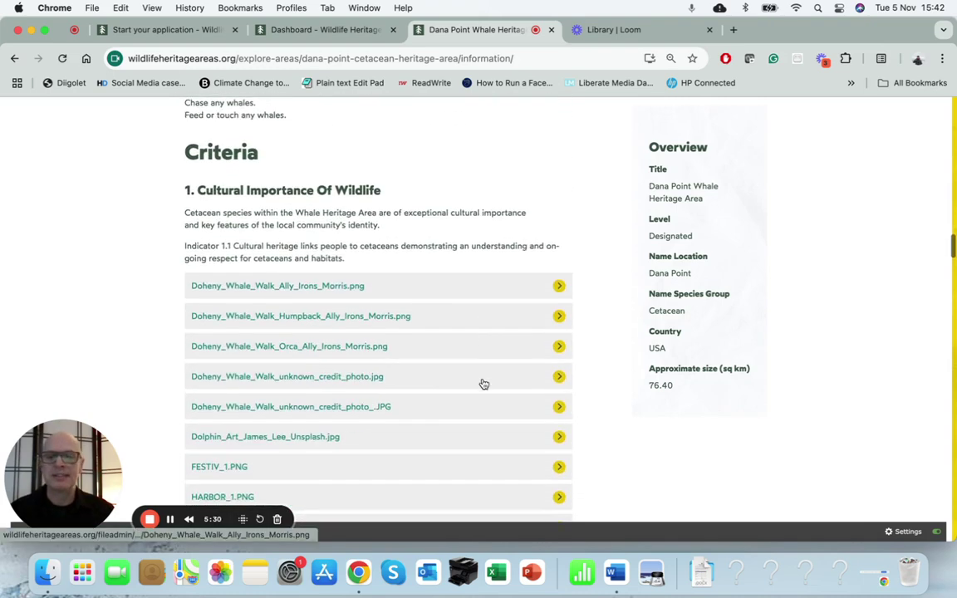
pyautogui.scroll(-6, 442, 359)
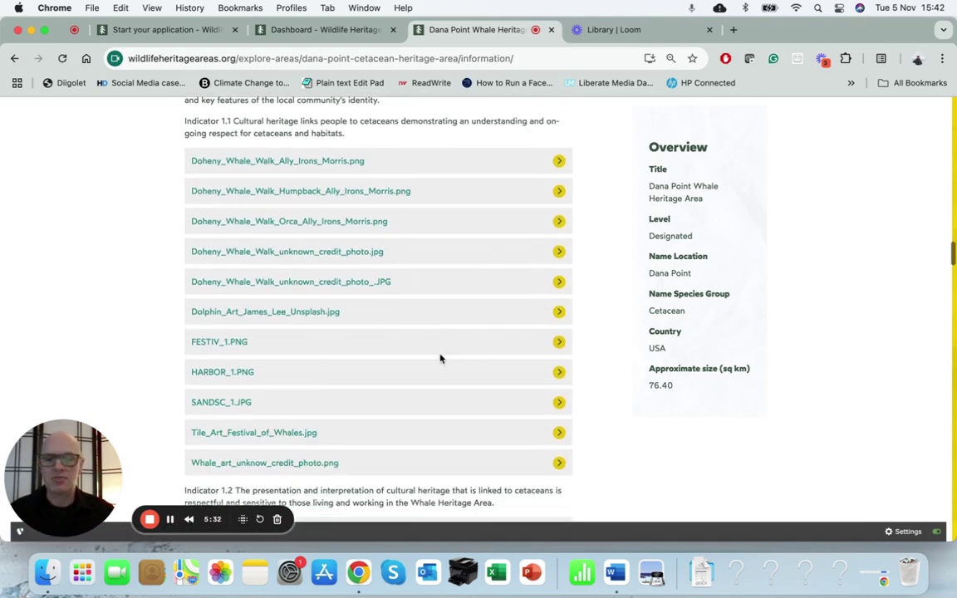
pyautogui.scroll(-9, 441, 359)
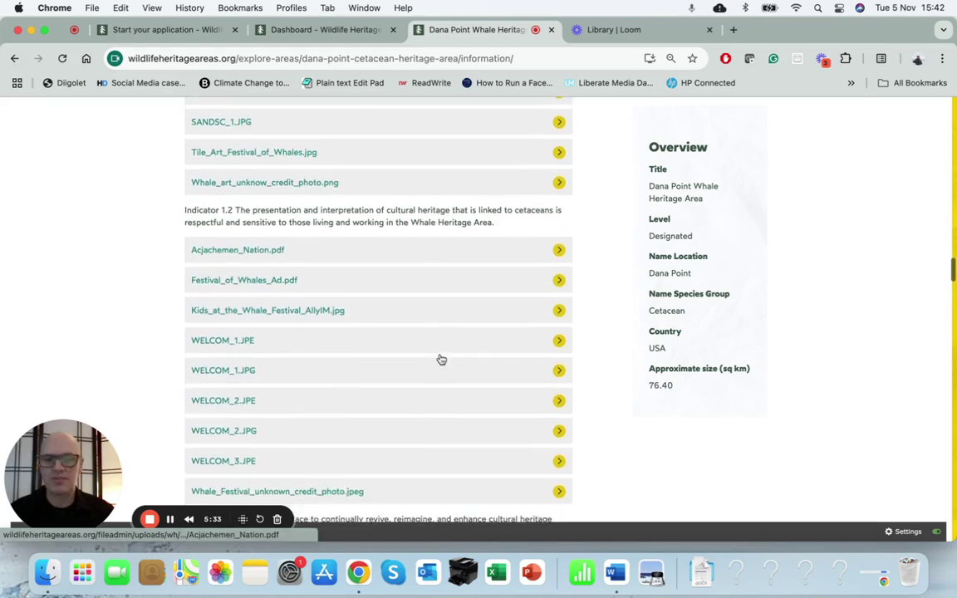
pyautogui.scroll(-20, 442, 359)
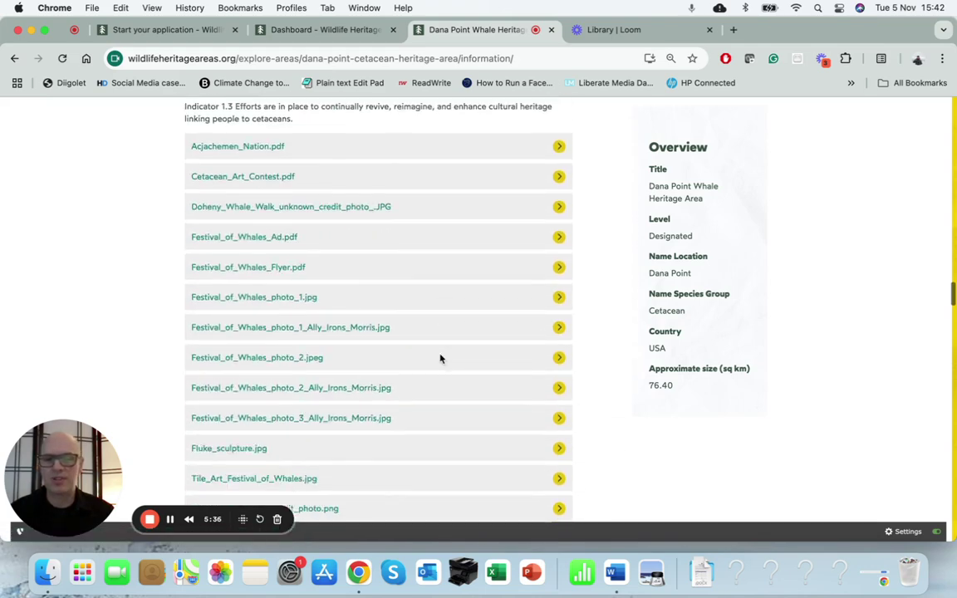
pyautogui.scroll(-3, 441, 359)
pyautogui.scroll(3, 441, 359)
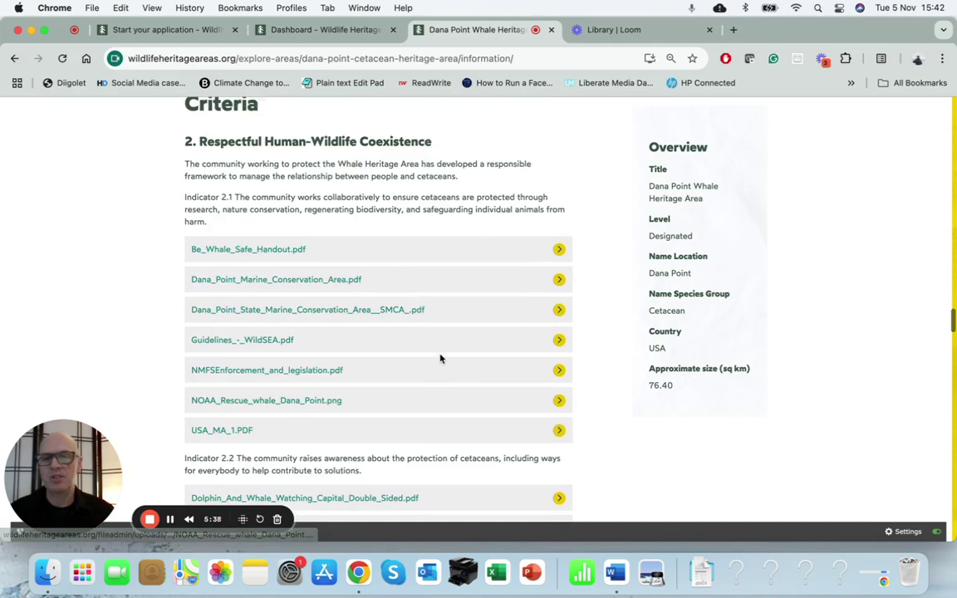
pyautogui.scroll(-9, 441, 359)
pyautogui.scroll(-20, 441, 359)
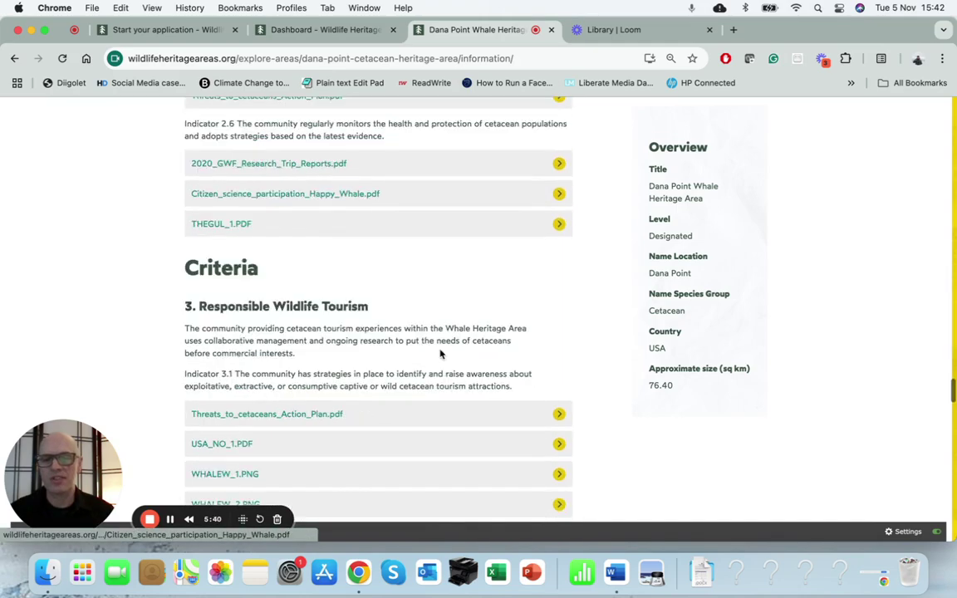
pyautogui.scroll(-20, 442, 355)
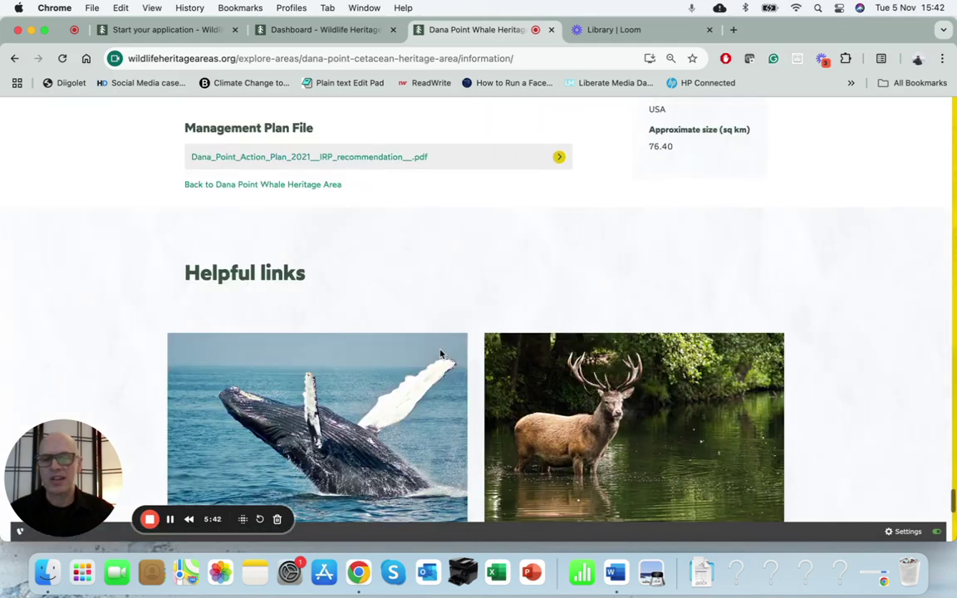
# Look back over the evidence files under the Criteria 3 indicators and return to the top of the Dana Point information page
pyautogui.scroll(13, 441, 355)
pyautogui.scroll(20, 441, 355)
pyautogui.scroll(-15, 441, 355)
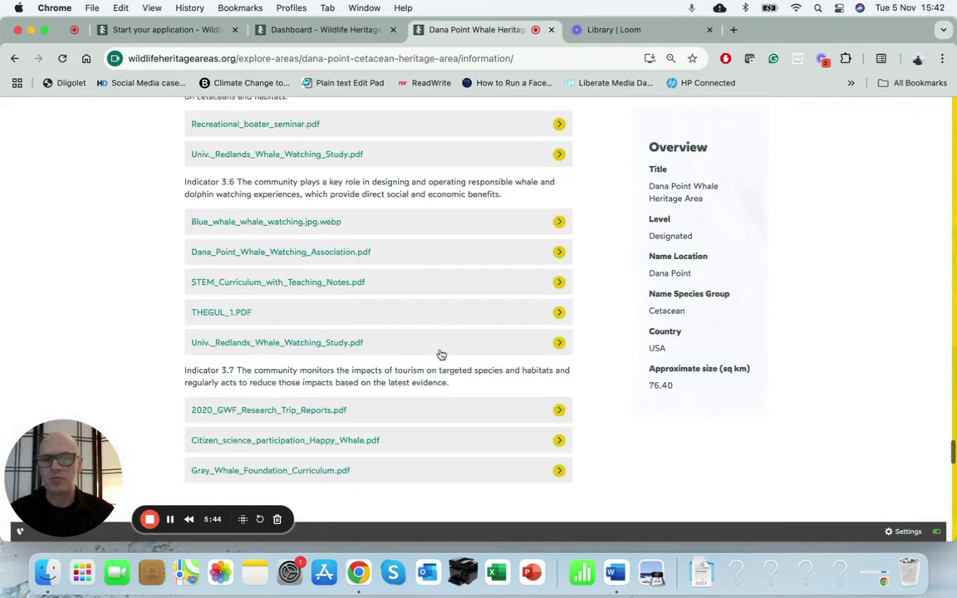
pyautogui.scroll(6, 441, 355)
pyautogui.scroll(20, 442, 355)
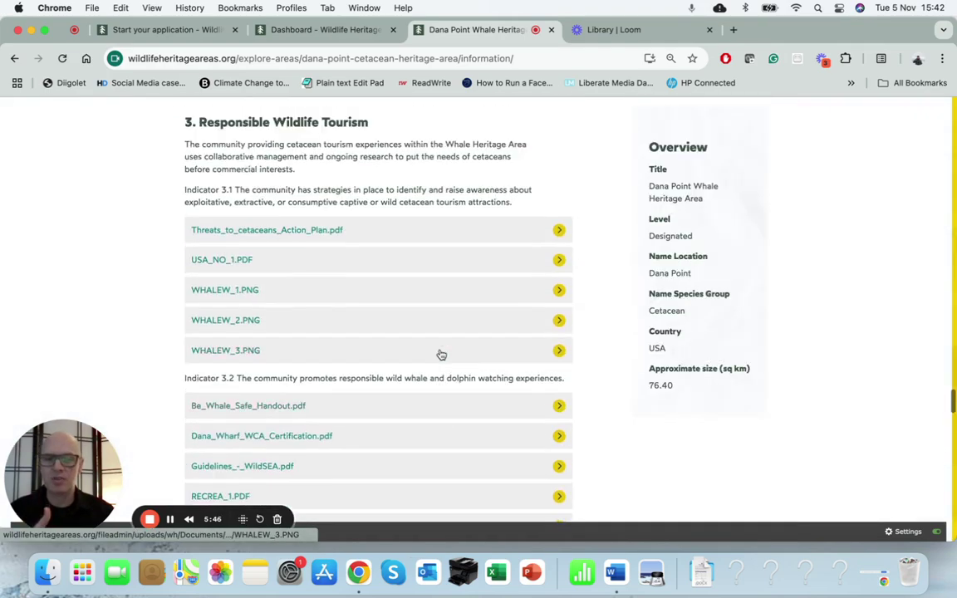
pyautogui.scroll(15, 440, 352)
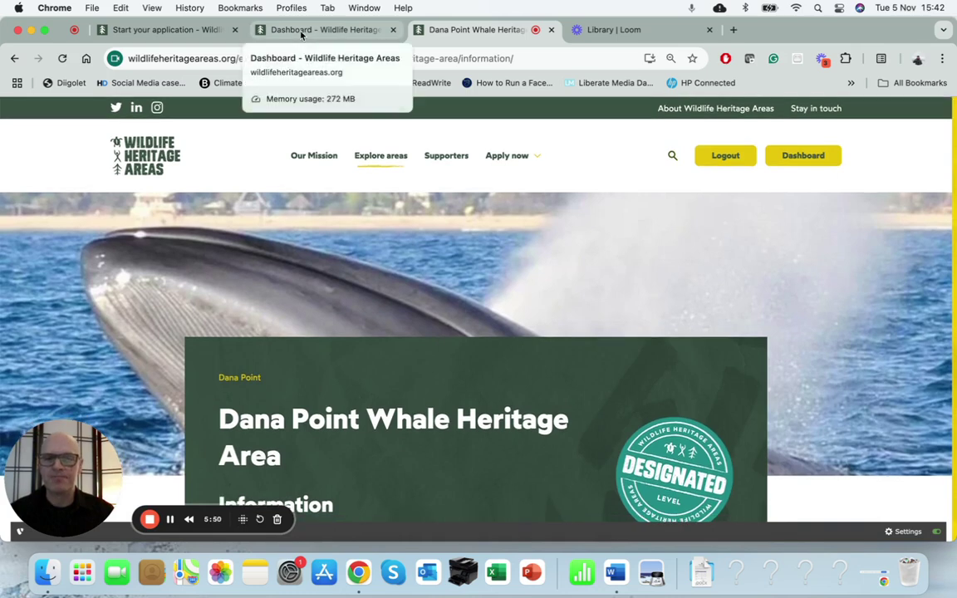
# Return to the dashboard, open the Experiences form for the Sussex Dolphin Heritage Area and view the Sunset Wildlife Cruise record
pyautogui.click(301, 30)
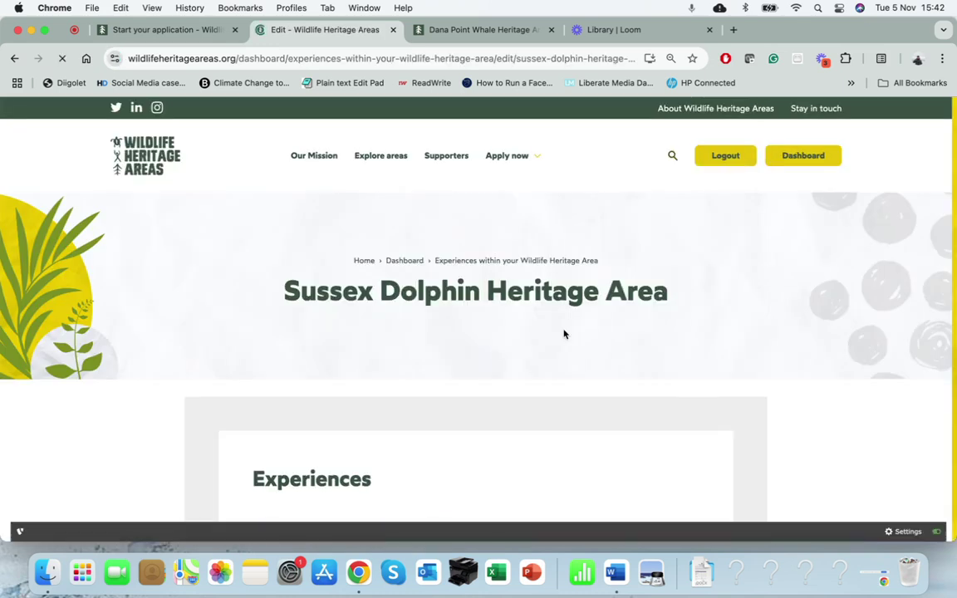
pyautogui.scroll(-3, 563, 334)
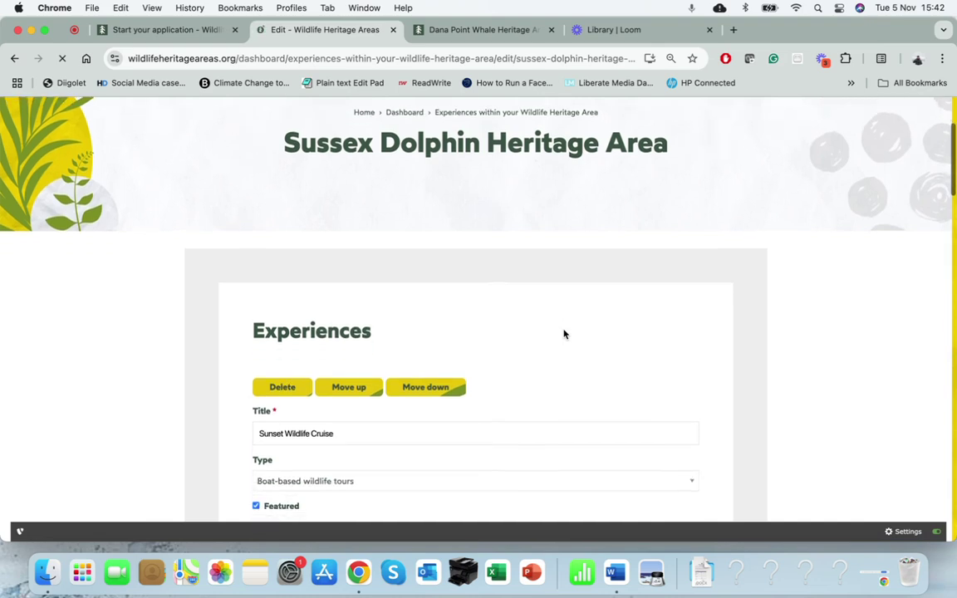
pyautogui.scroll(-1, 563, 334)
pyautogui.scroll(-5, 564, 334)
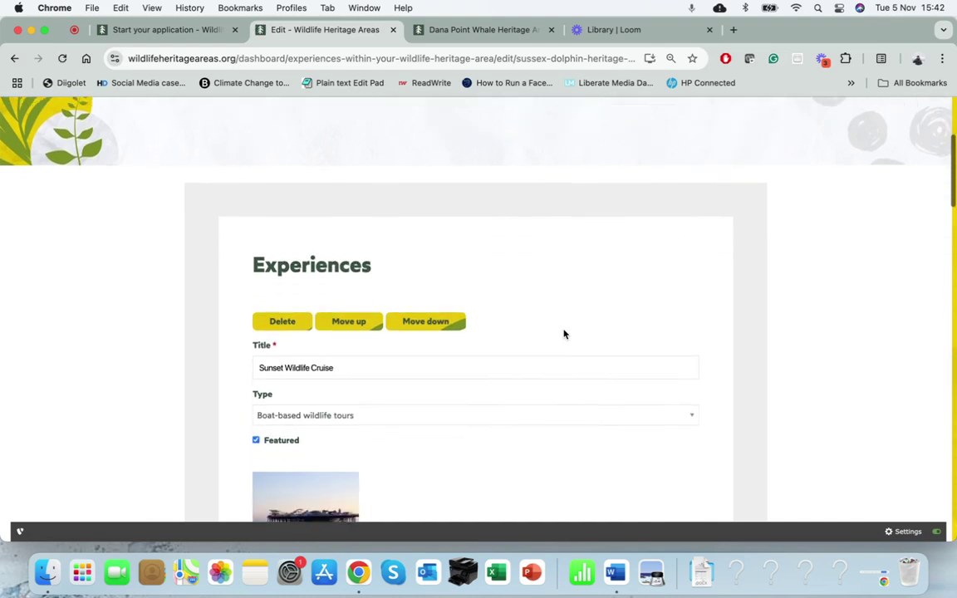
pyautogui.scroll(-3, 563, 334)
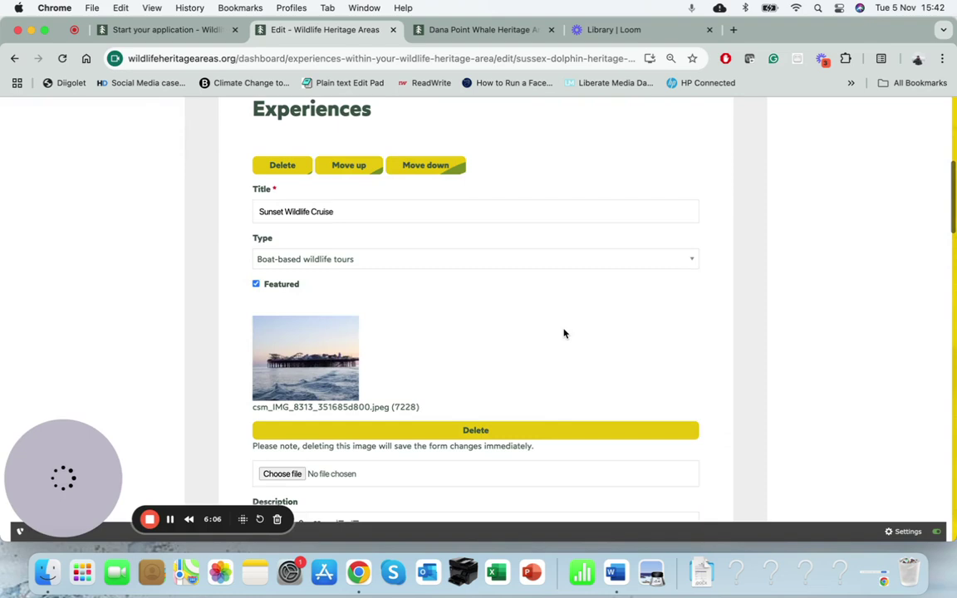
pyautogui.scroll(2, 564, 332)
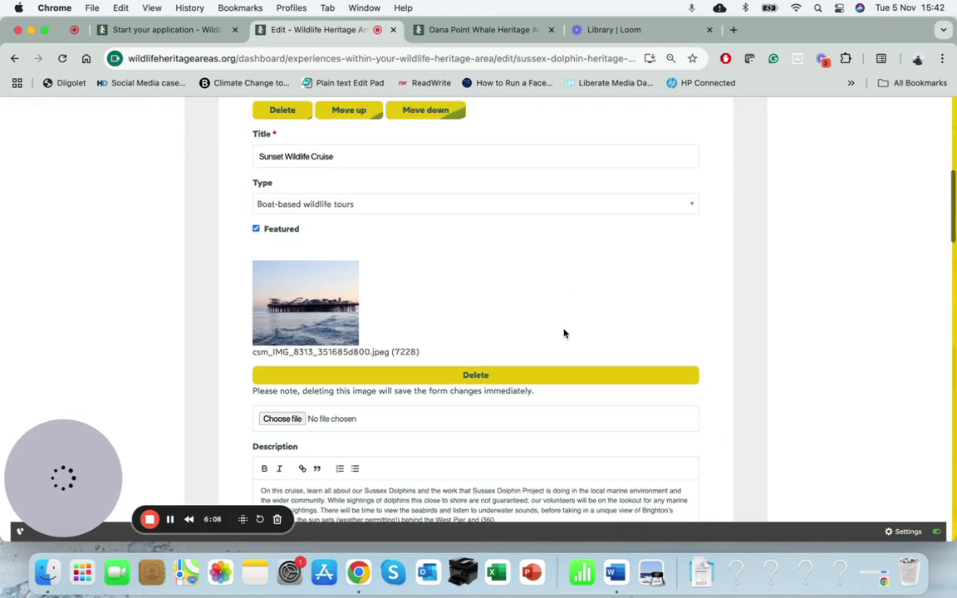
pyautogui.scroll(-1, 518, 282)
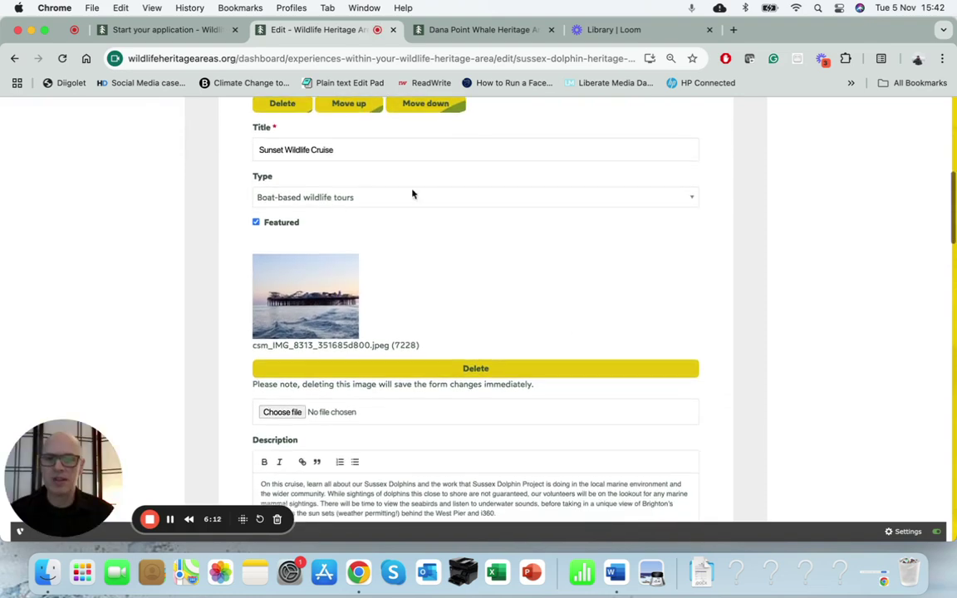
# View the available experience types, keep Boat-based wildlife tours, and check the record's image, description, website, email and phone fields
pyautogui.click(689, 200)
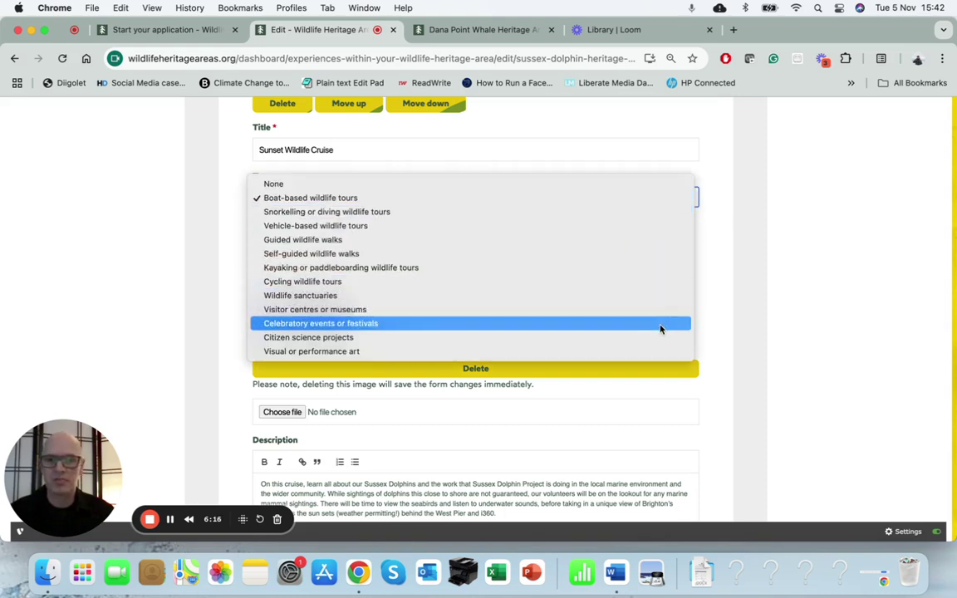
pyautogui.click(633, 200)
pyautogui.scroll(-5, 633, 261)
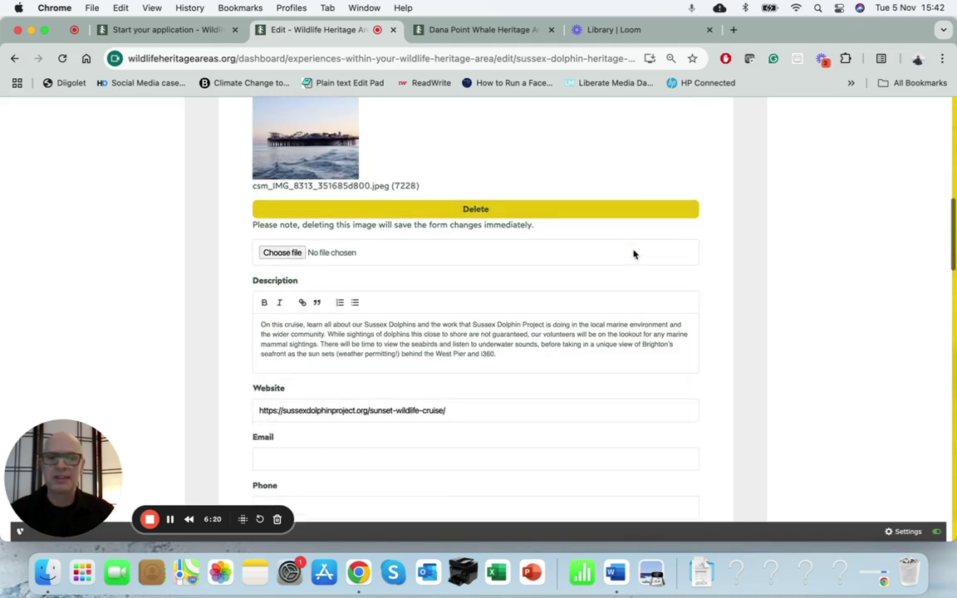
pyautogui.scroll(-1, 526, 327)
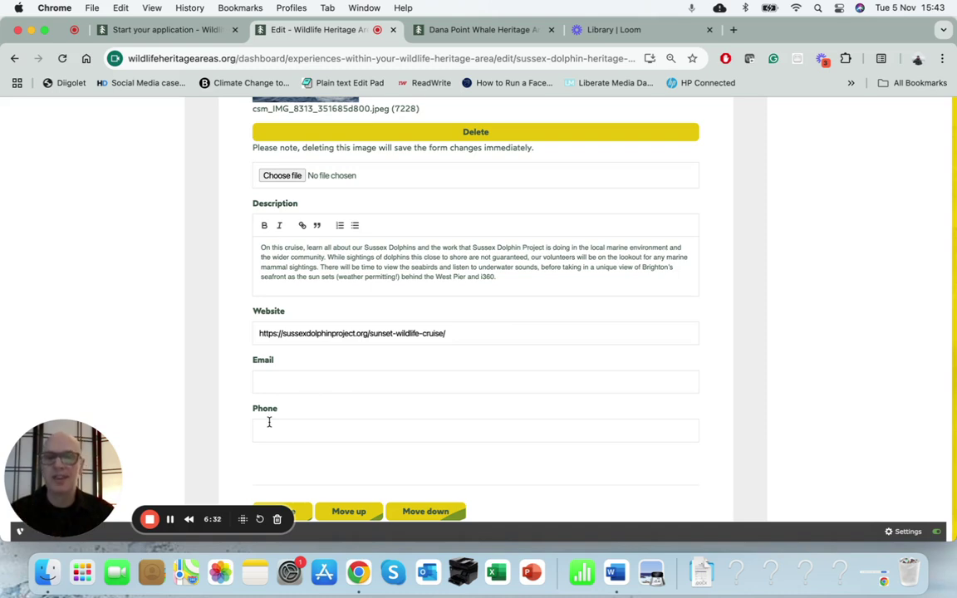
# Review the Rampion Wind Farm Trip and Cetacean survey training records and save the experiences form
pyautogui.scroll(-5, 290, 422)
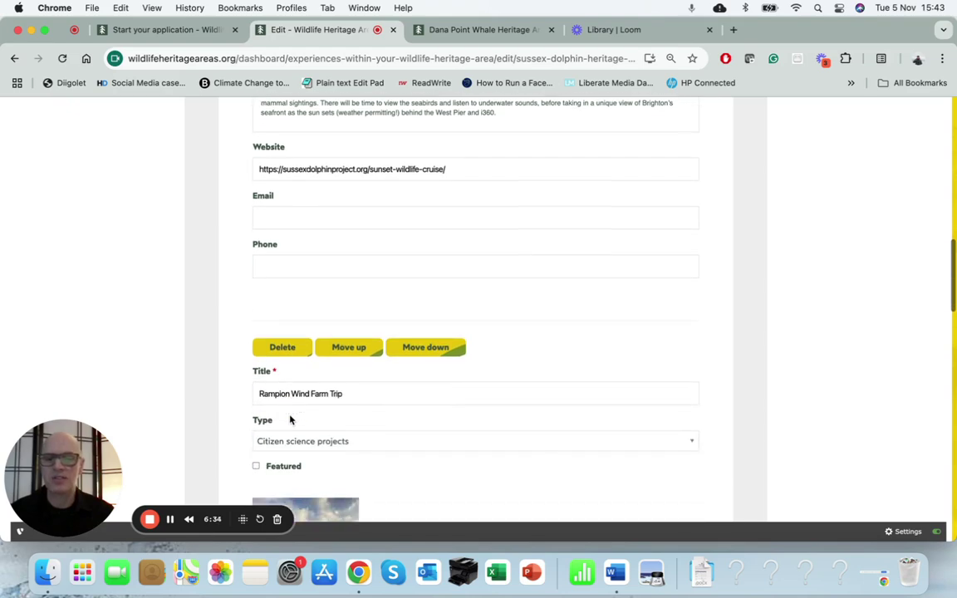
pyautogui.scroll(-20, 392, 415)
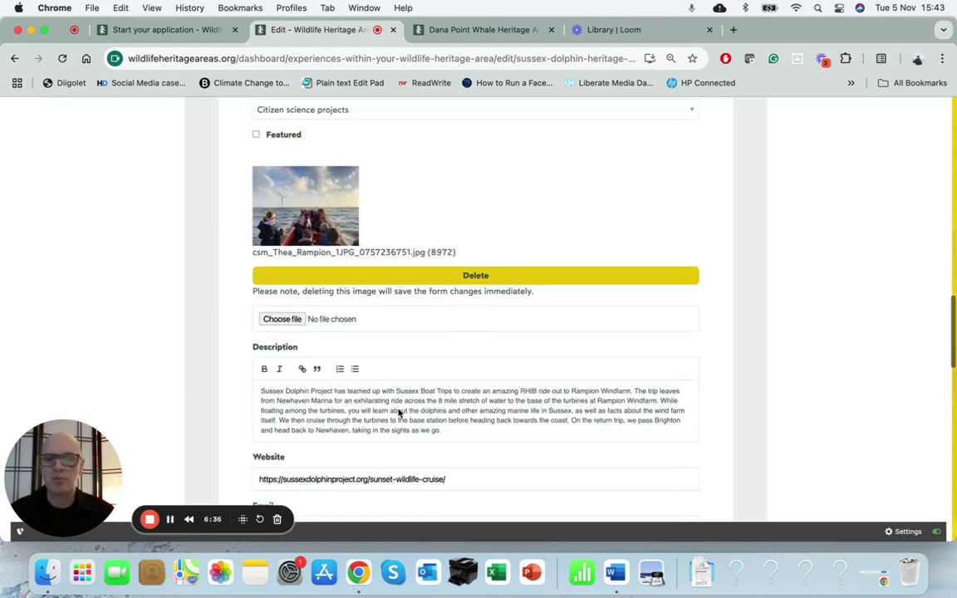
pyautogui.scroll(-5, 398, 413)
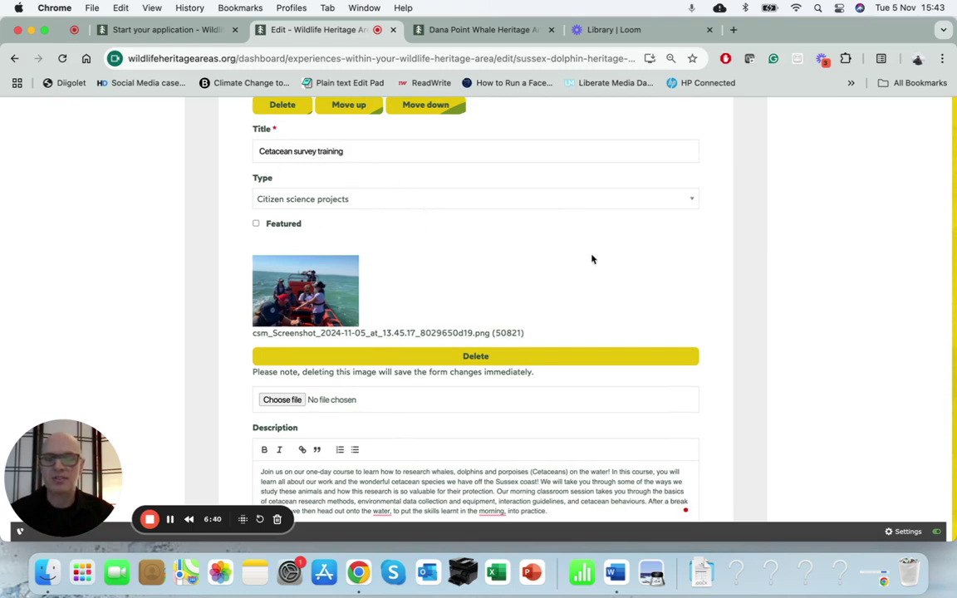
pyautogui.scroll(-8, 593, 260)
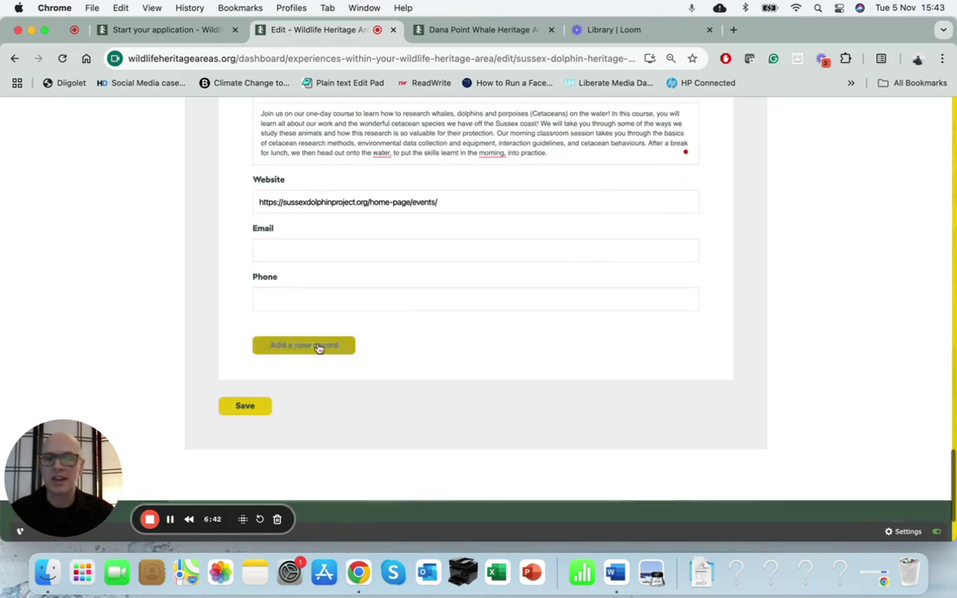
pyautogui.click(258, 411)
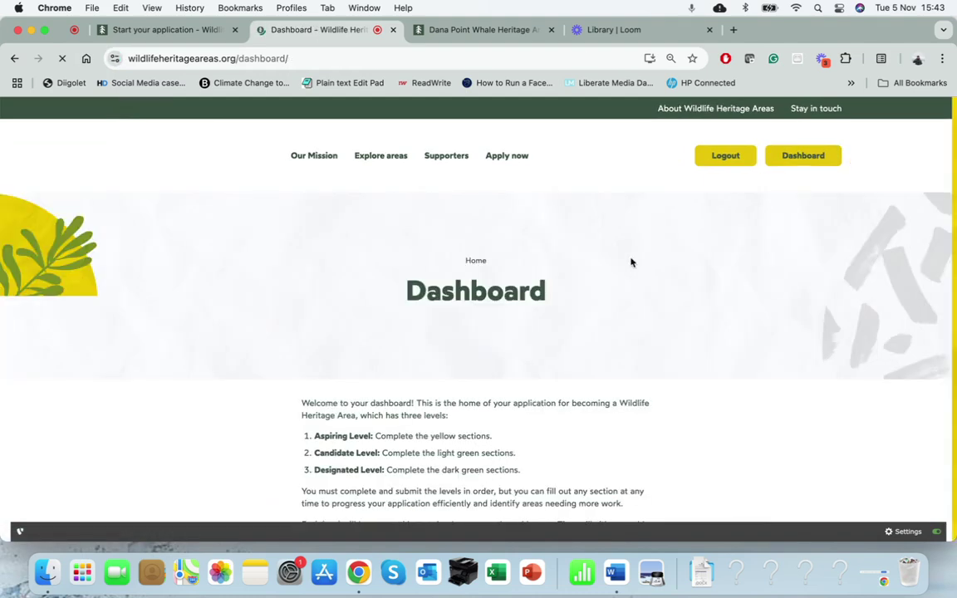
# Review the dashboard's Aspiring, Candidate and Designated levels and open the Wildlife Heritage Area listing page form
pyautogui.scroll(-5, 609, 289)
pyautogui.scroll(-5, 606, 293)
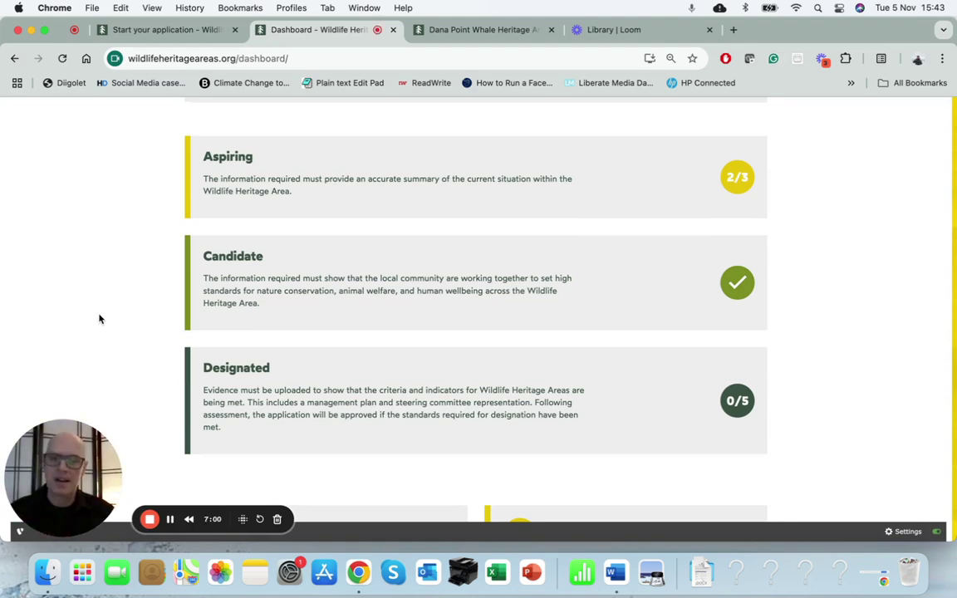
pyautogui.scroll(-4, 99, 319)
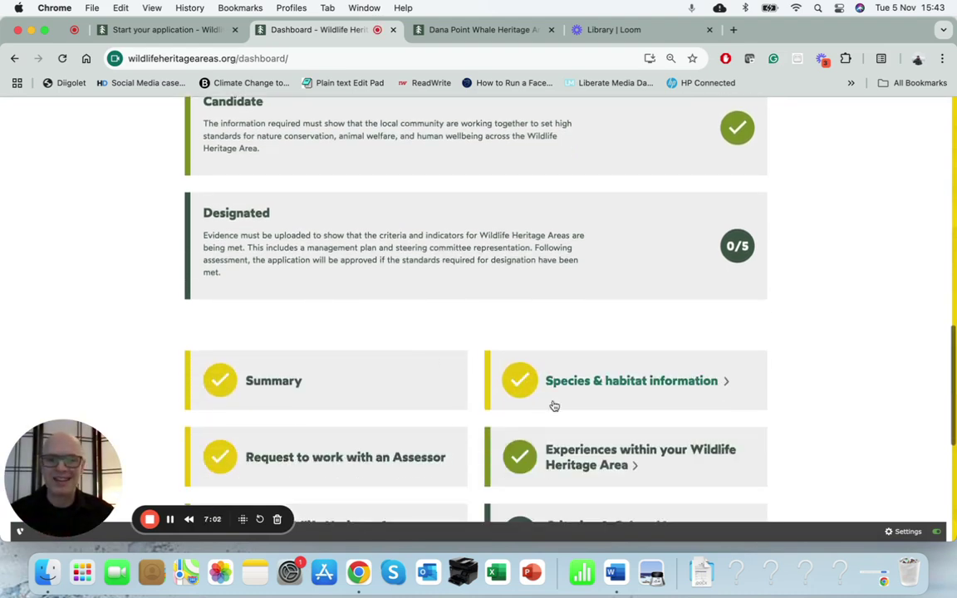
pyautogui.scroll(-2, 465, 451)
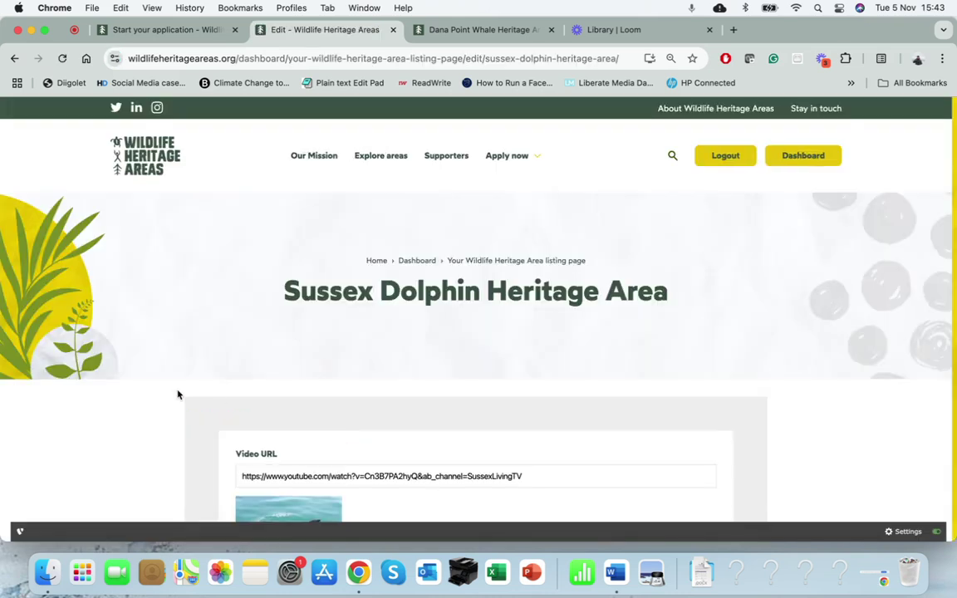
pyautogui.scroll(-2, 177, 395)
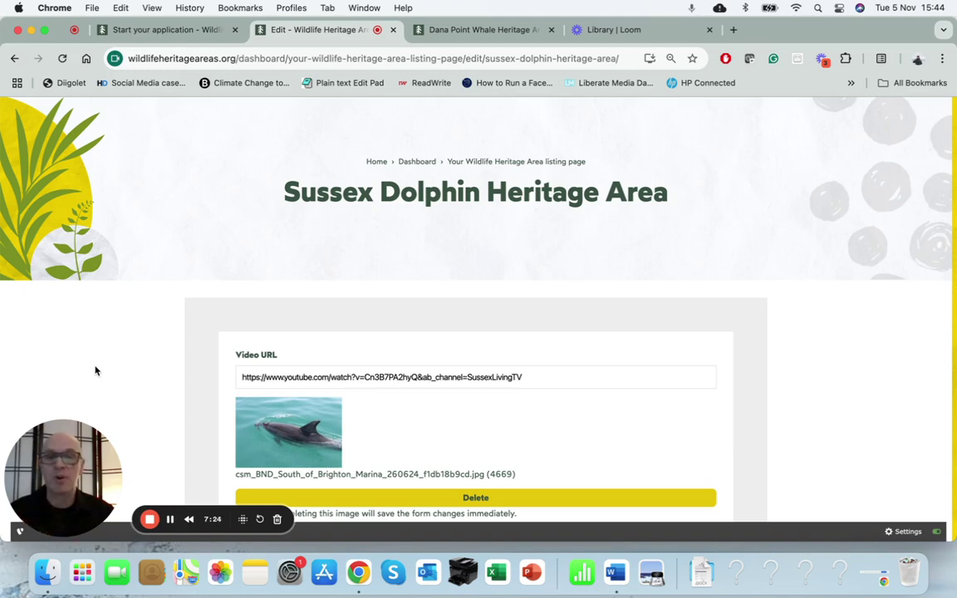
# Switch to the Dana Point information page and skim it down to Area Features and back to the top
pyautogui.click(462, 31)
pyautogui.scroll(-2, 357, 283)
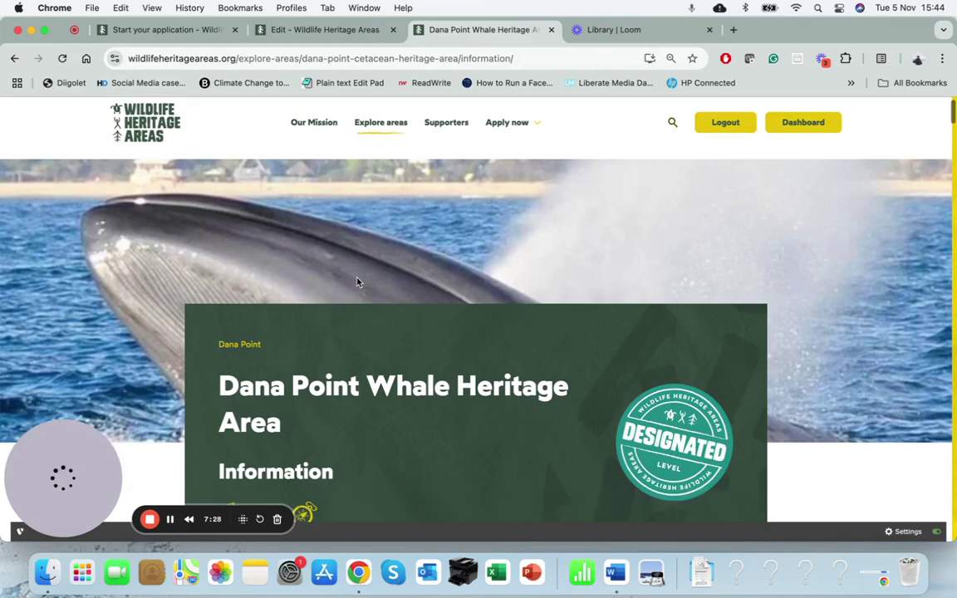
pyautogui.scroll(-10, 357, 283)
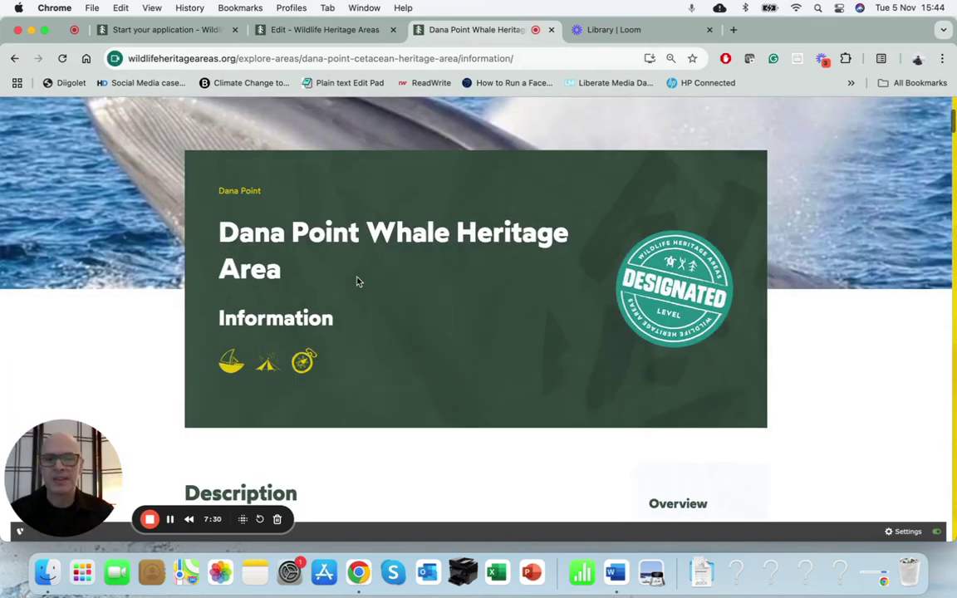
pyautogui.scroll(-15, 357, 283)
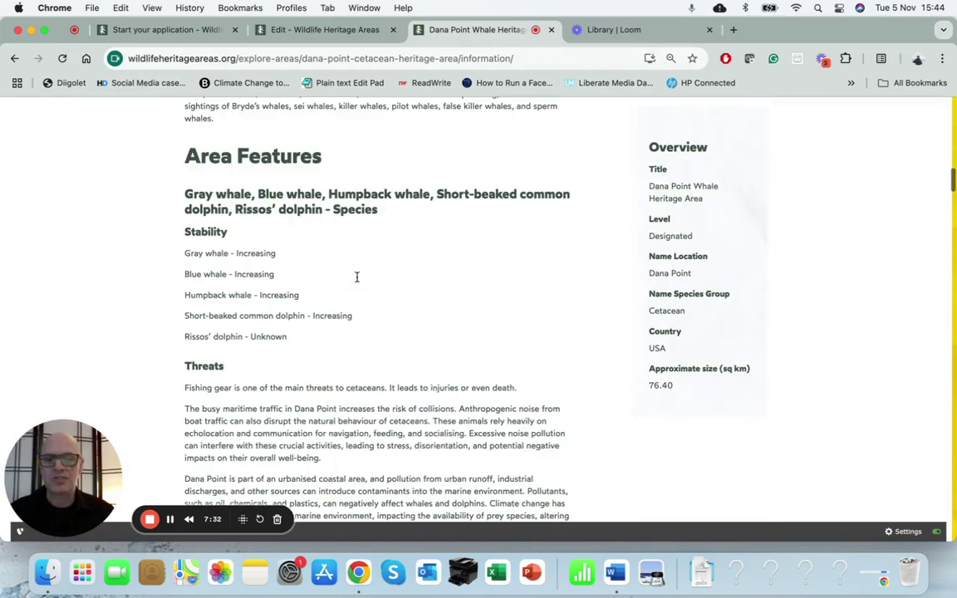
pyautogui.scroll(8, 358, 278)
pyautogui.scroll(5, 356, 282)
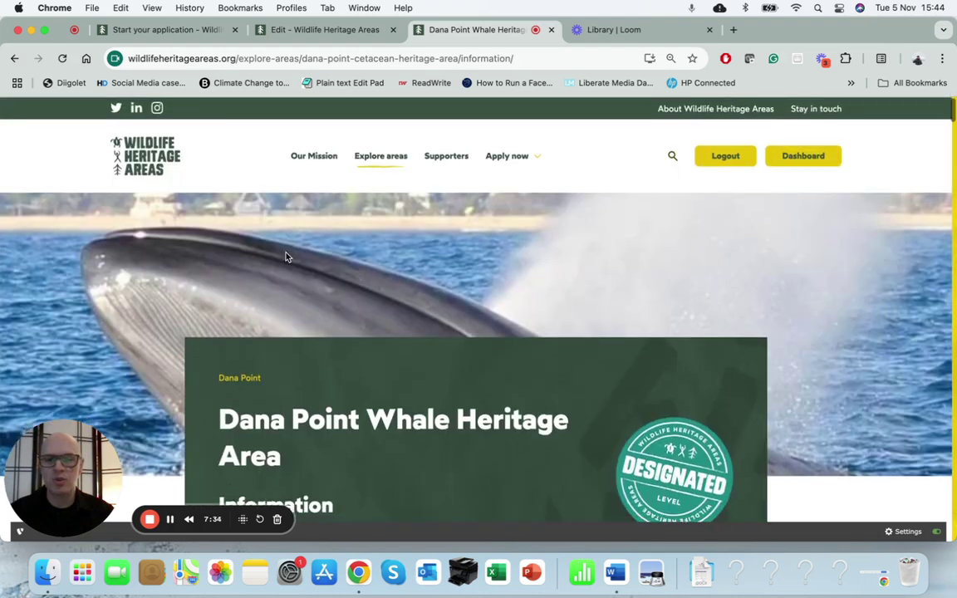
# Return to the Sussex Dolphin Heritage Area listing form and look at its video URL and main image fields
pyautogui.click(297, 34)
pyautogui.scroll(-2, 274, 226)
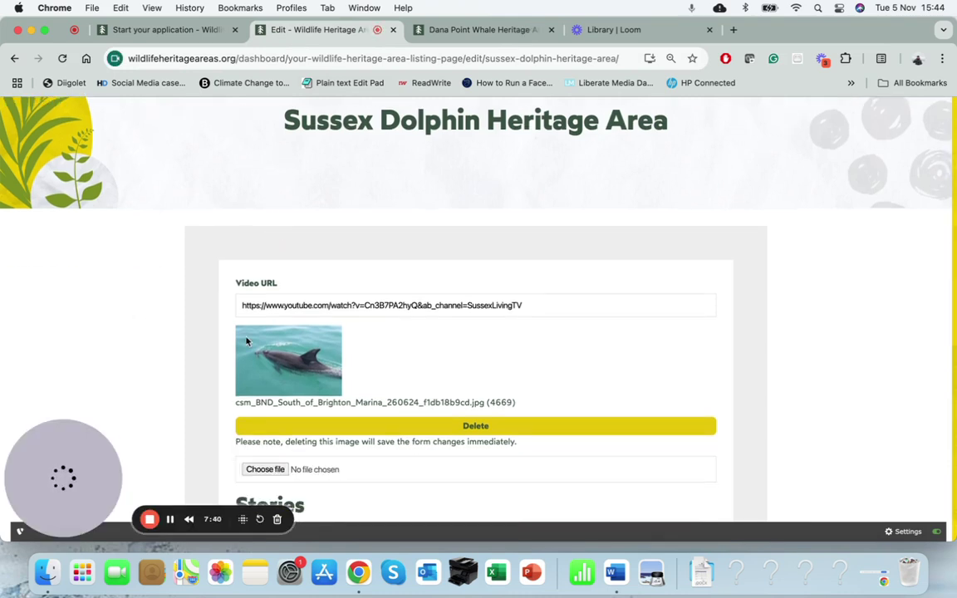
pyautogui.scroll(-1, 581, 364)
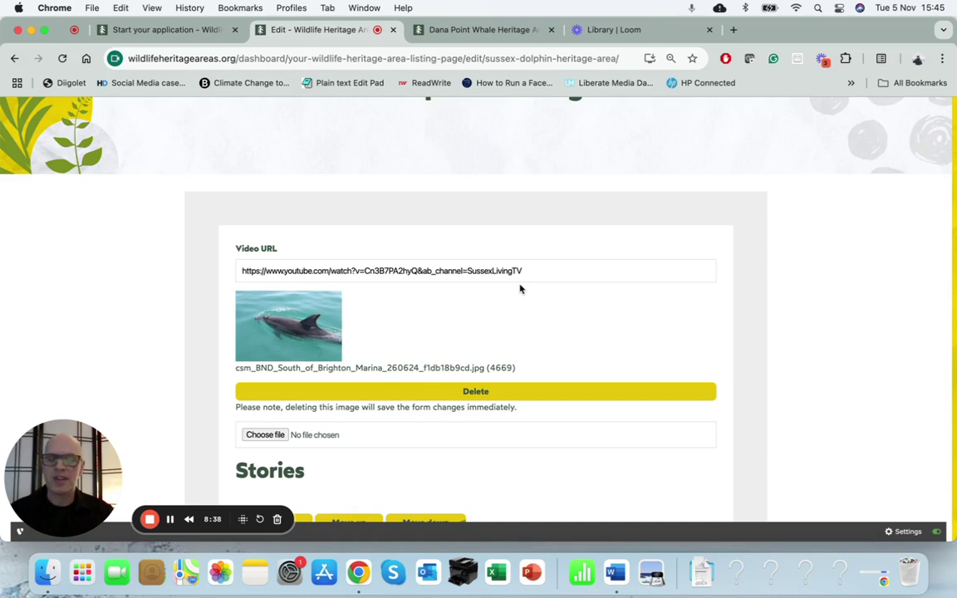
pyautogui.scroll(-2, 521, 288)
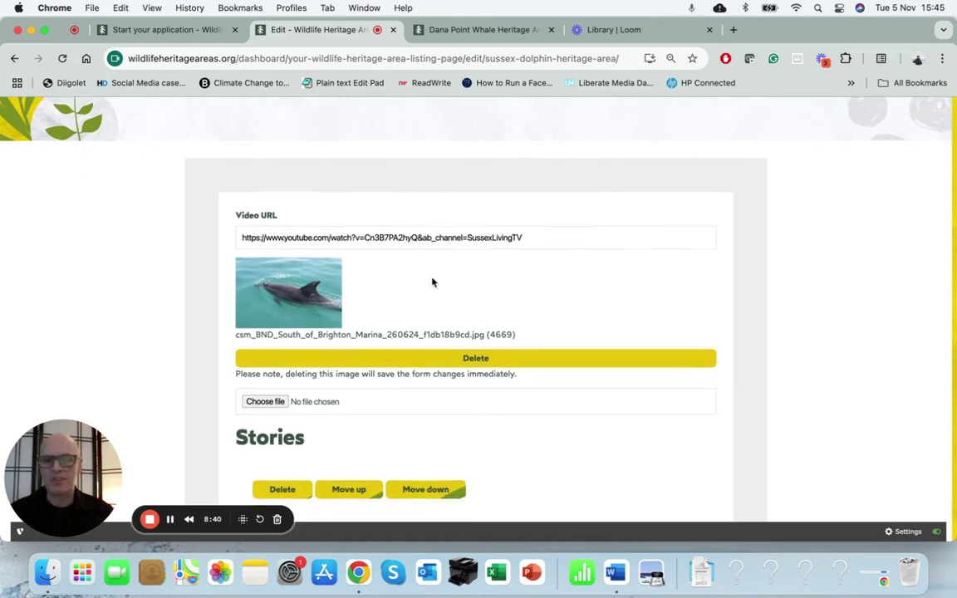
# Review the Stories record "We believe in citizens", with its content and image, down to the Intro Text field
pyautogui.scroll(-3, 431, 280)
pyautogui.scroll(-2, 399, 266)
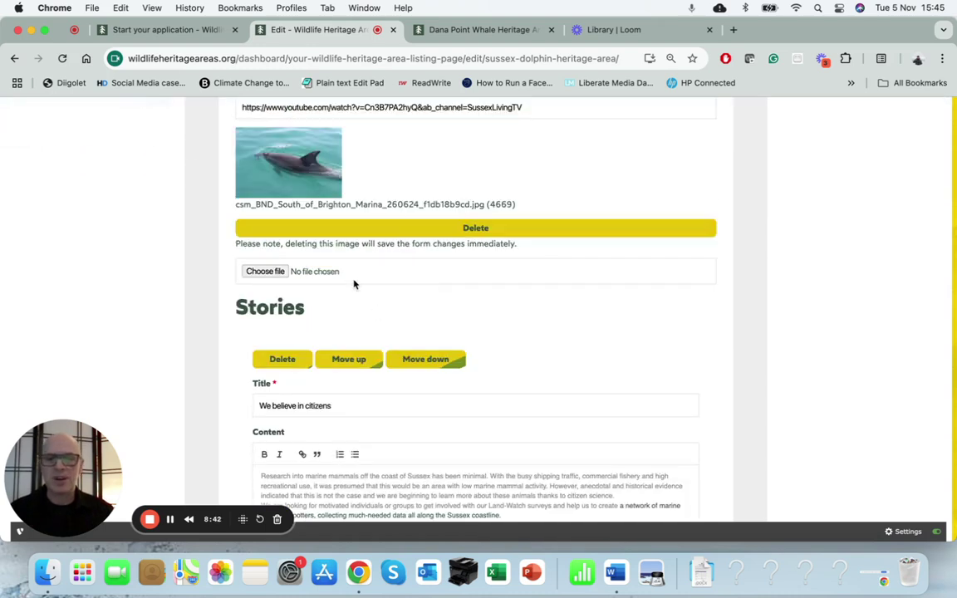
pyautogui.scroll(-5, 426, 332)
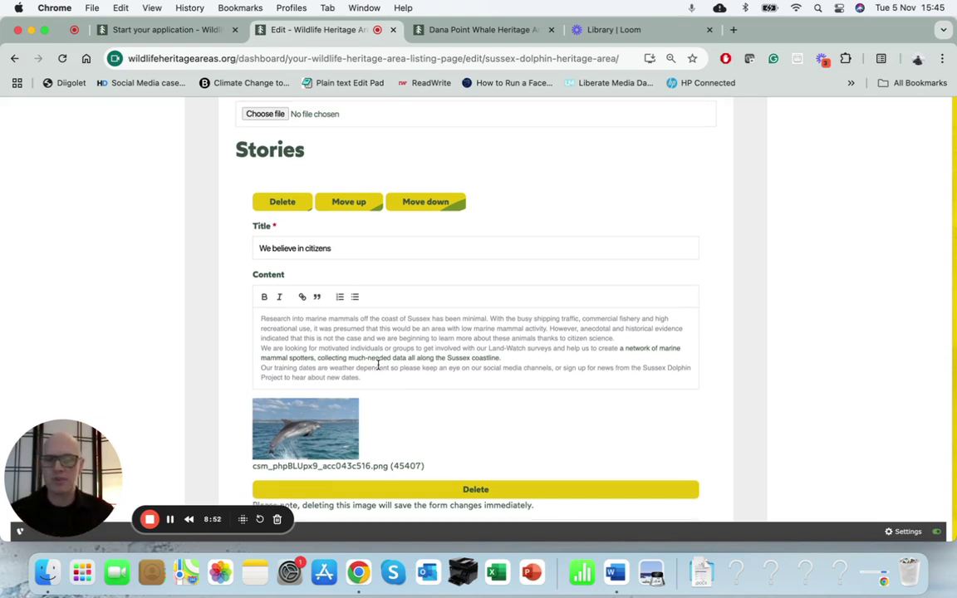
pyautogui.scroll(-5, 378, 365)
pyautogui.scroll(-4, 378, 366)
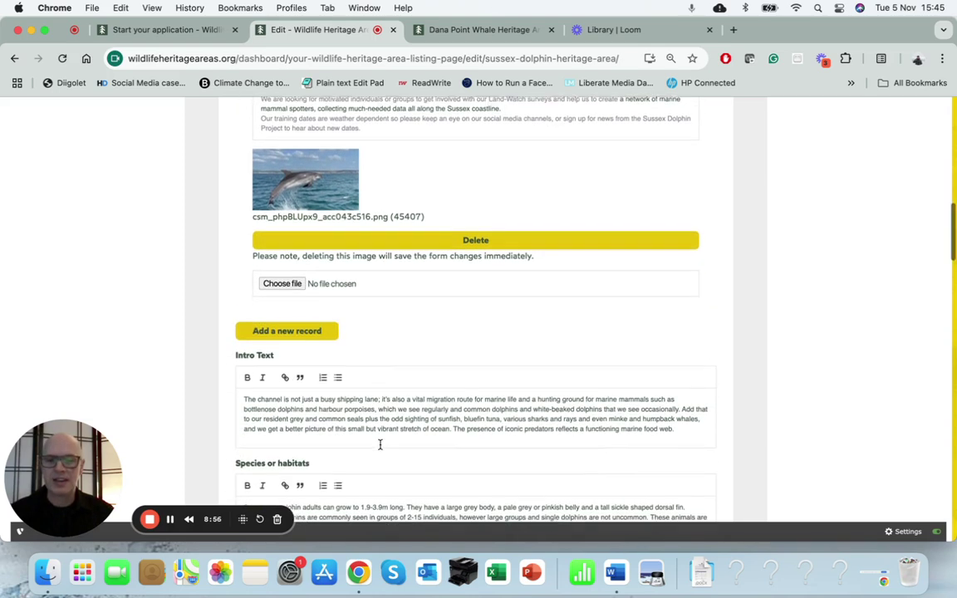
# Read the Species or habitats text and Fact 1 to Fact 5, down to the image uploads below them
pyautogui.scroll(-9, 380, 445)
pyautogui.scroll(-3, 379, 444)
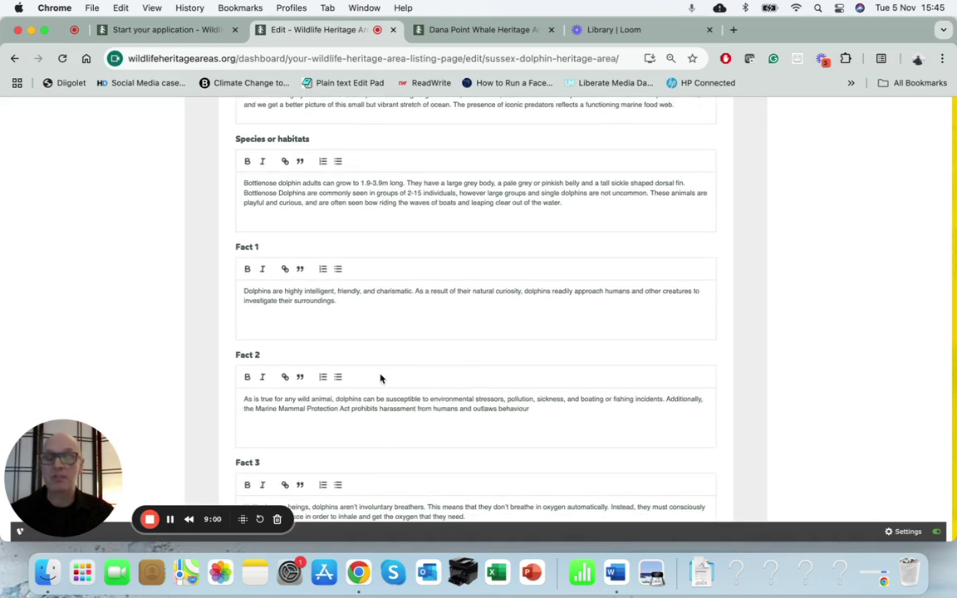
pyautogui.scroll(-6, 381, 379)
pyautogui.scroll(6, 381, 379)
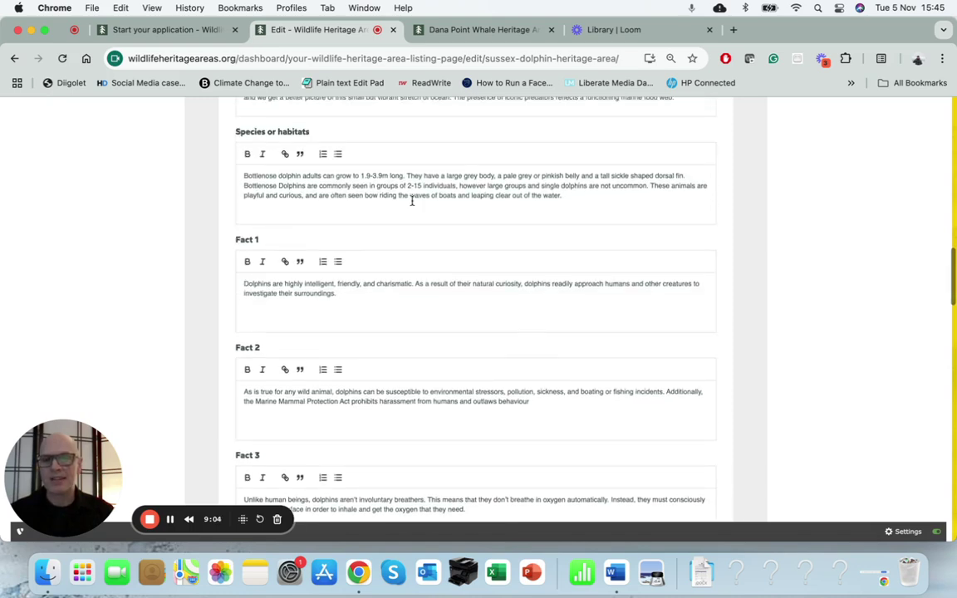
pyautogui.scroll(-8, 383, 324)
pyautogui.scroll(-8, 383, 323)
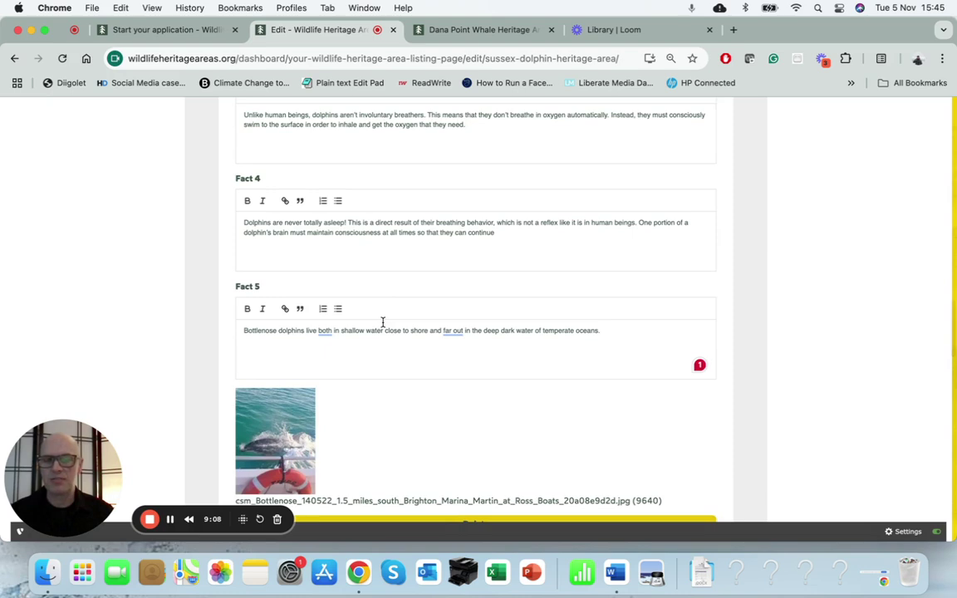
pyautogui.scroll(-7, 383, 323)
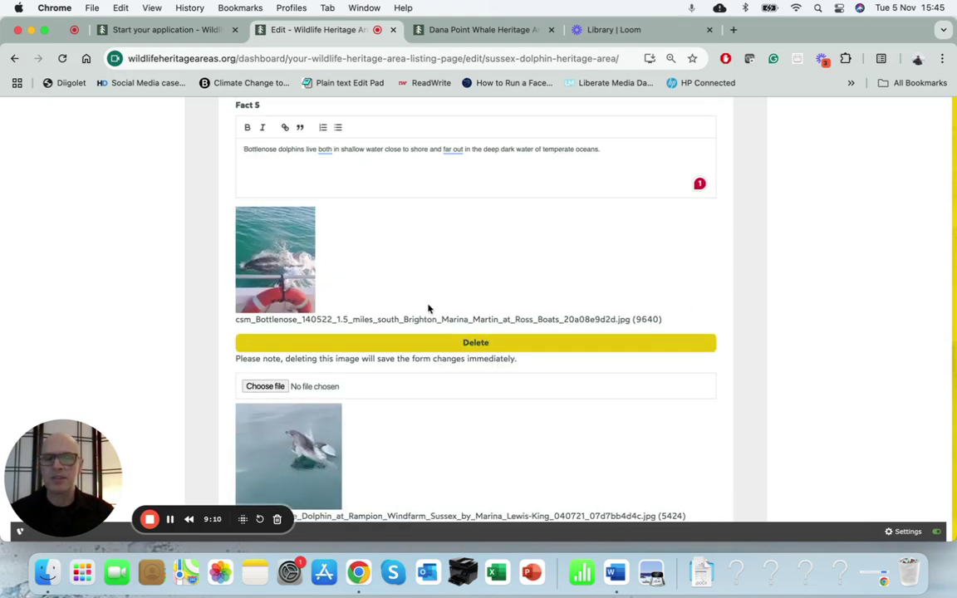
# Review the uploaded species images below Fact 5, down to the empty upload slots, and save the listing form
pyautogui.scroll(-15, 429, 307)
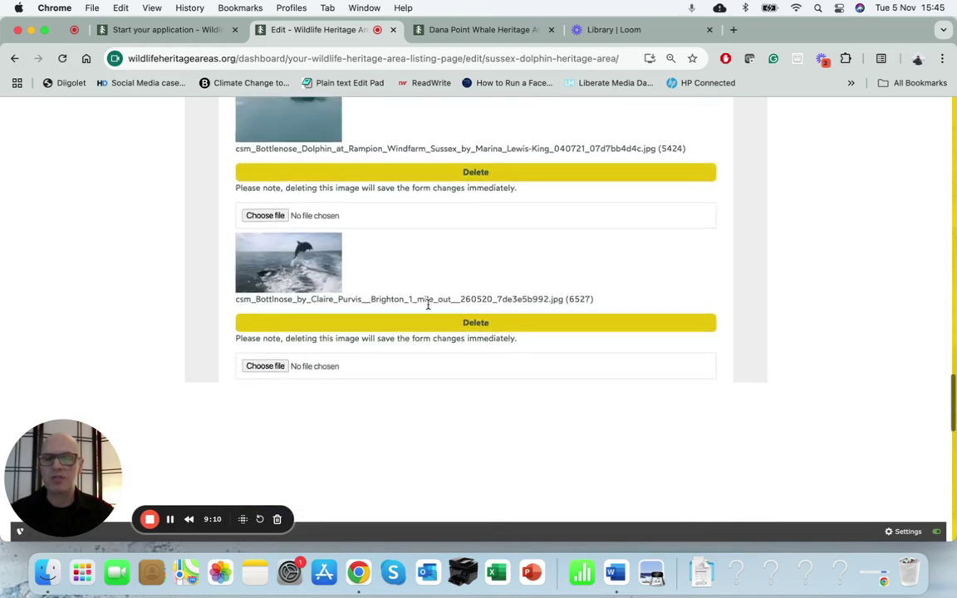
pyautogui.scroll(-7, 429, 307)
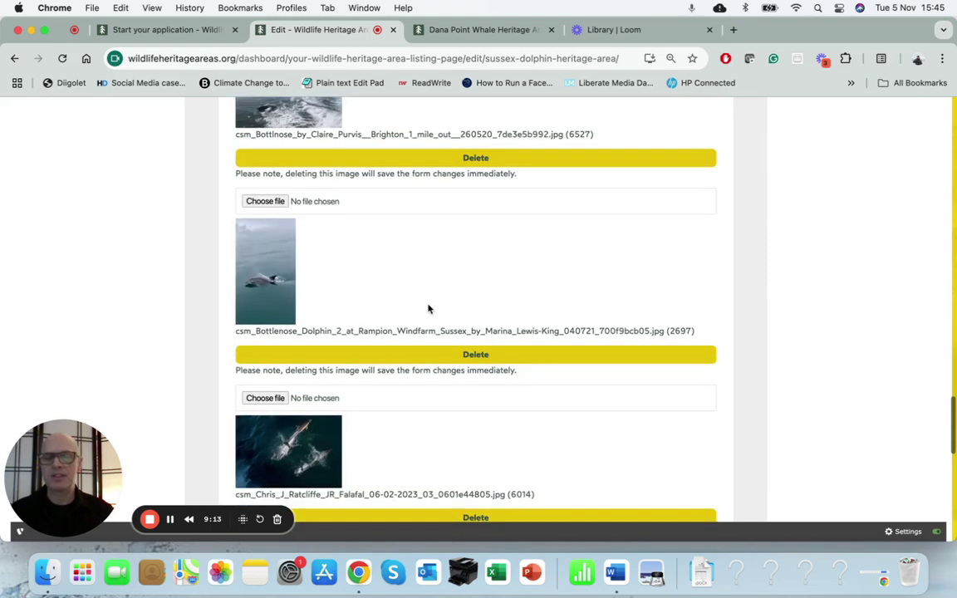
pyautogui.scroll(-6, 429, 309)
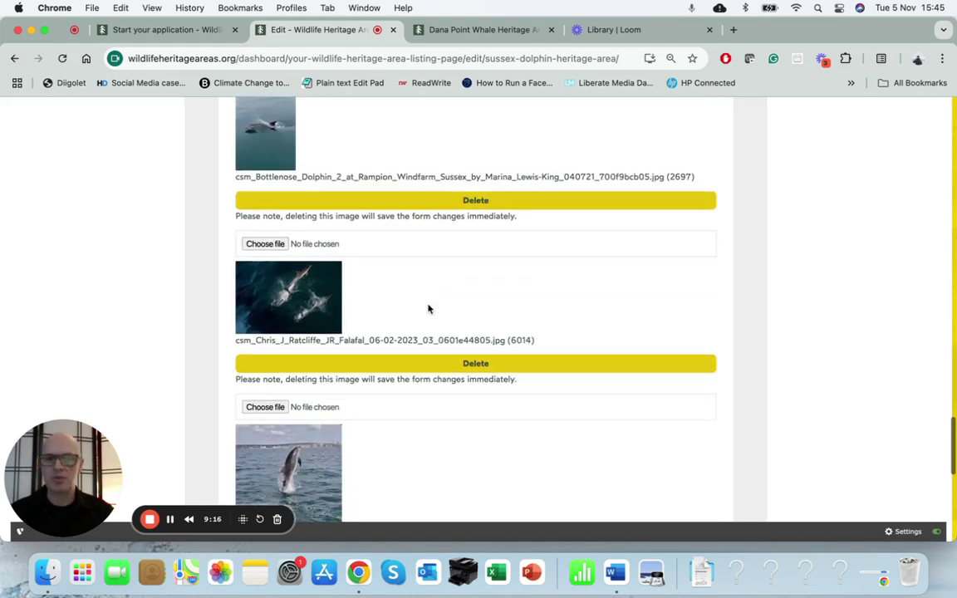
pyautogui.scroll(-7, 429, 309)
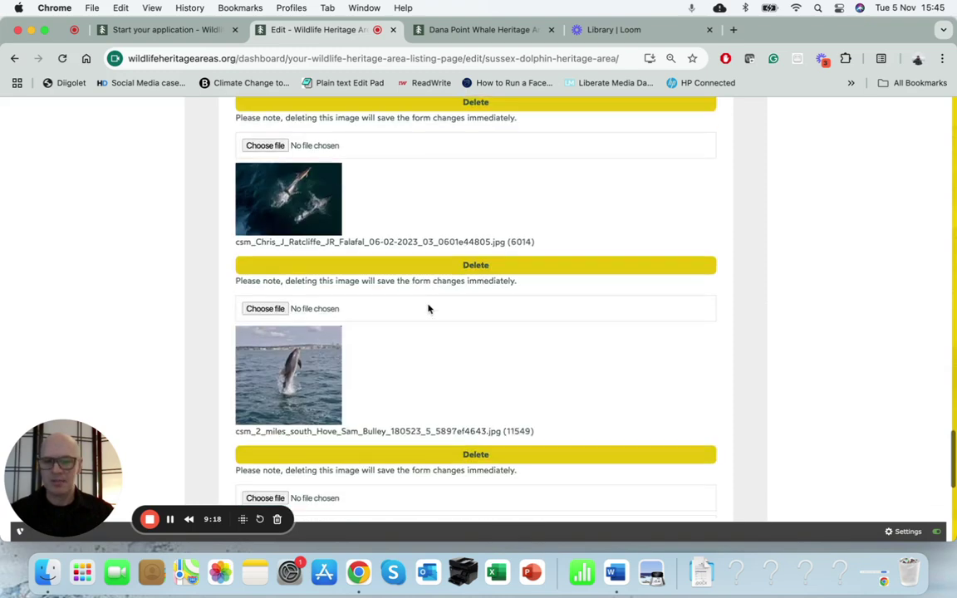
pyautogui.scroll(-9, 429, 310)
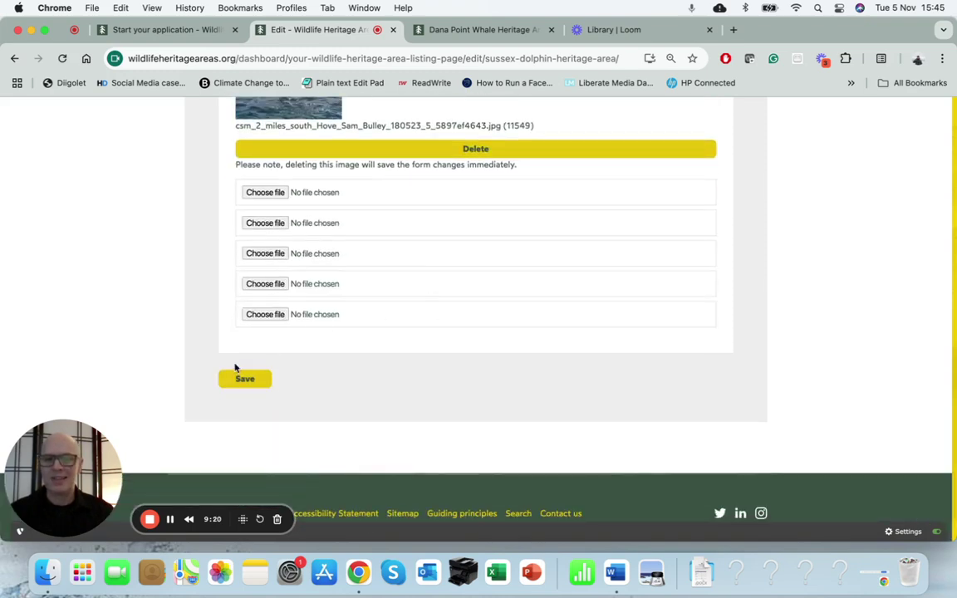
pyautogui.click(235, 388)
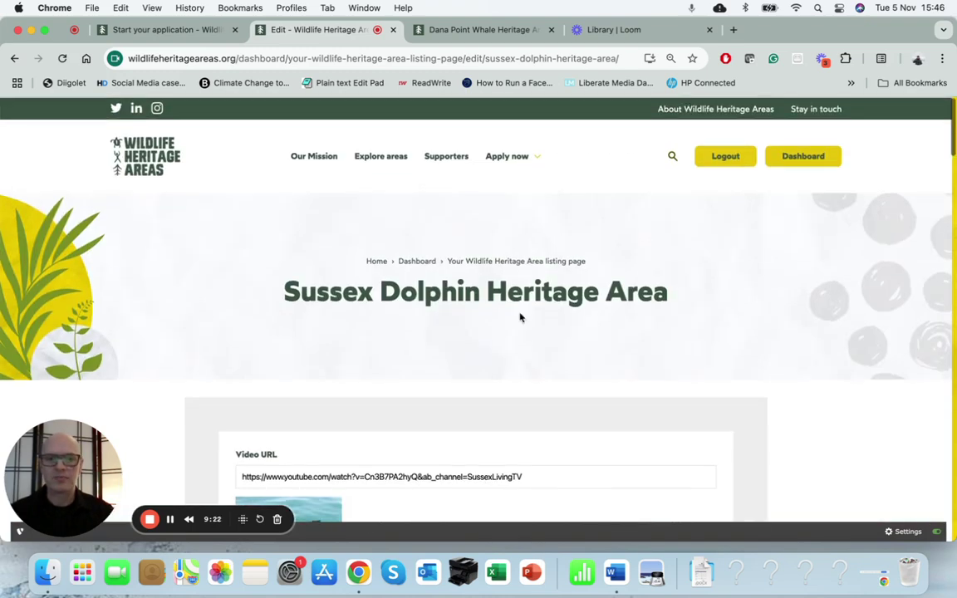
# Return to the dashboard and review the Aspiring, Candidate and Designated levels and the section tiles down to Criterion 5
pyautogui.click(781, 168)
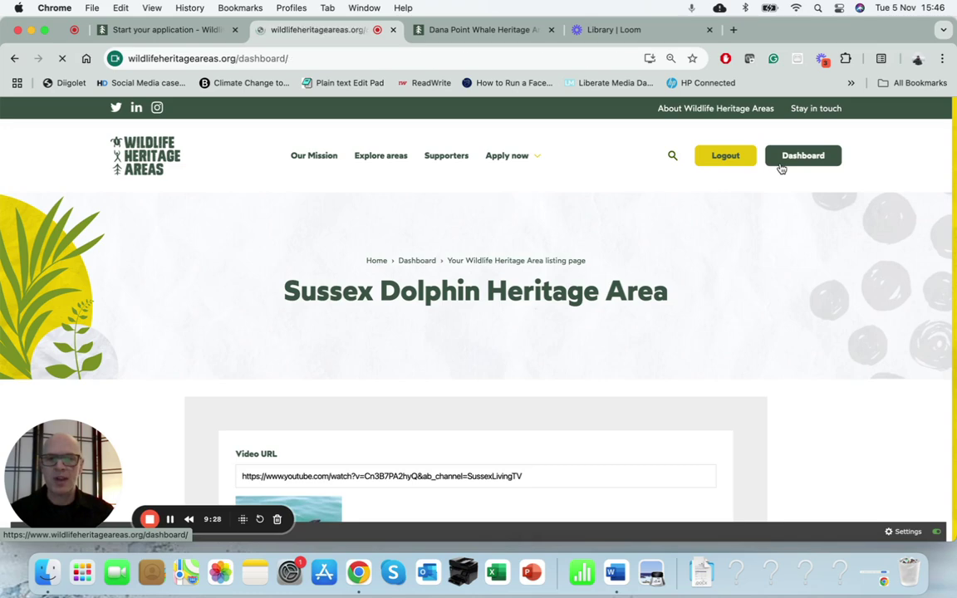
pyautogui.scroll(-1, 690, 318)
pyautogui.scroll(-5, 690, 318)
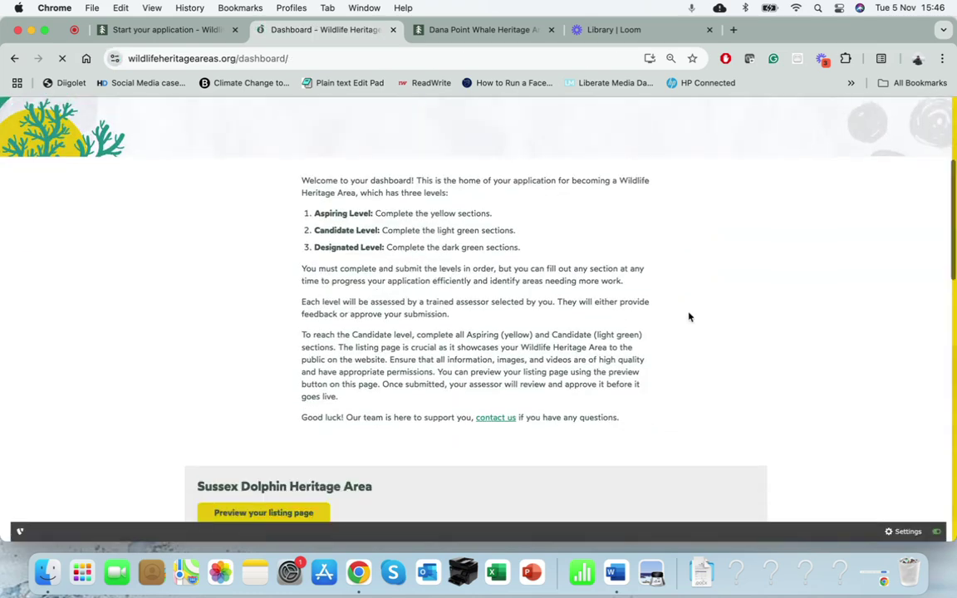
pyautogui.scroll(-1, 616, 290)
pyautogui.scroll(-6, 616, 291)
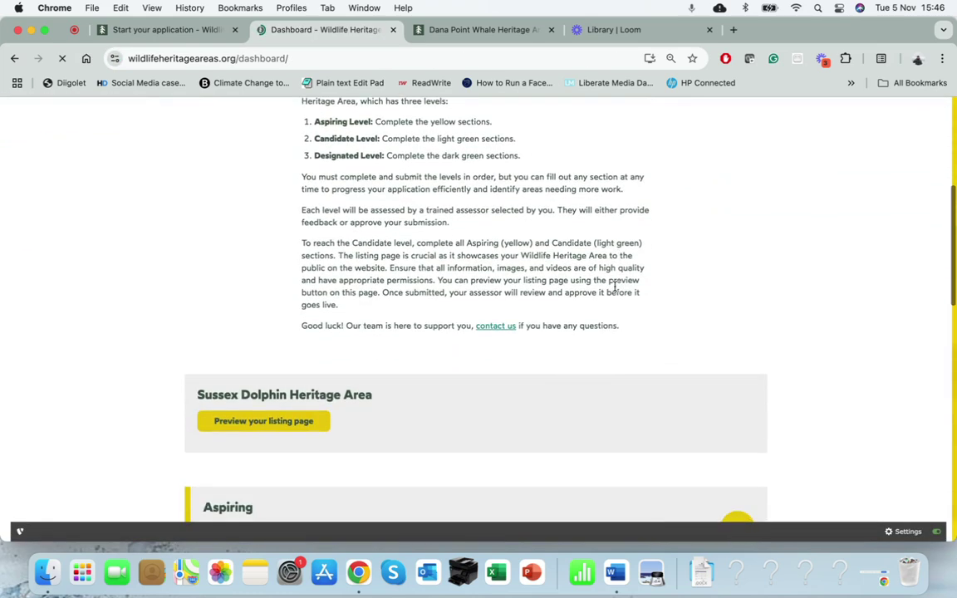
pyautogui.scroll(-3, 615, 287)
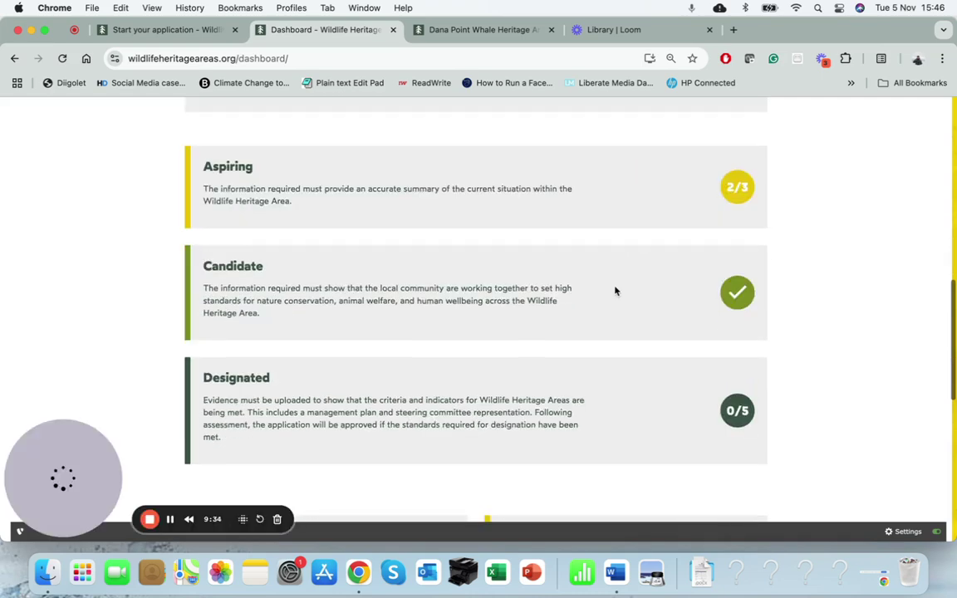
pyautogui.scroll(-12, 430, 308)
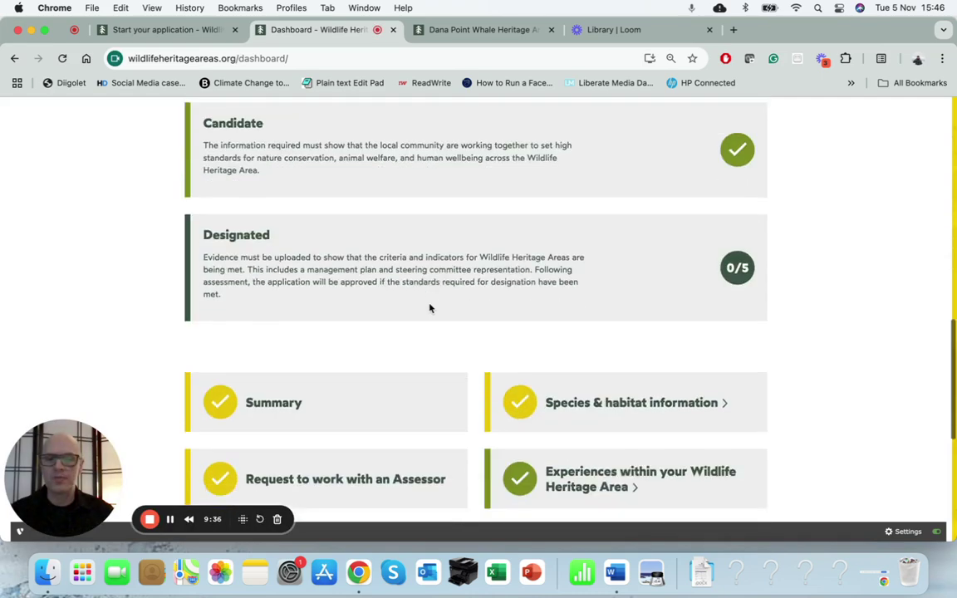
pyautogui.scroll(2, 429, 308)
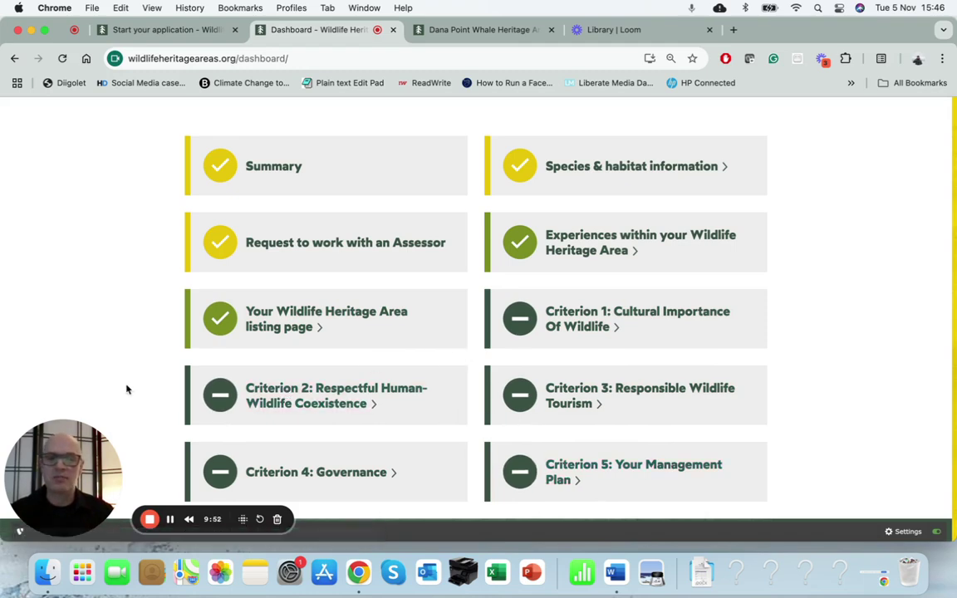
# Go back over the dashboard introduction and open the preview of the Sussex Dolphin Heritage Area listing page
pyautogui.scroll(15, 127, 389)
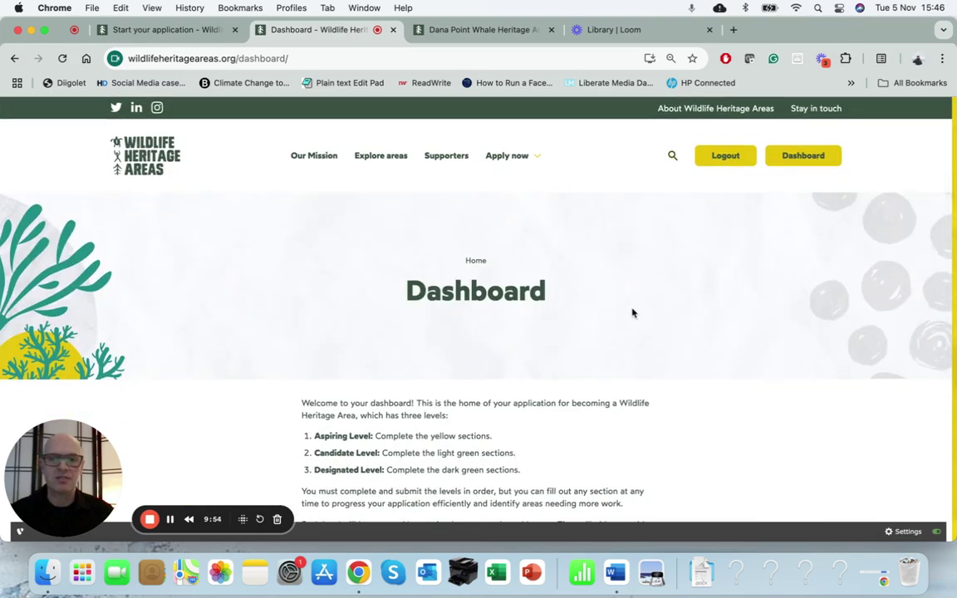
pyautogui.scroll(-5, 633, 314)
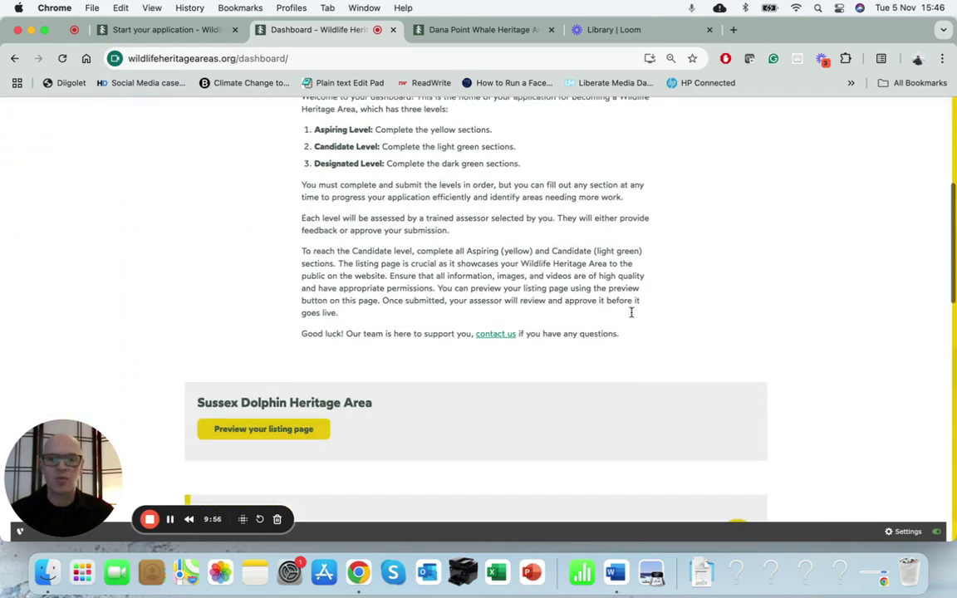
pyautogui.scroll(-2, 632, 312)
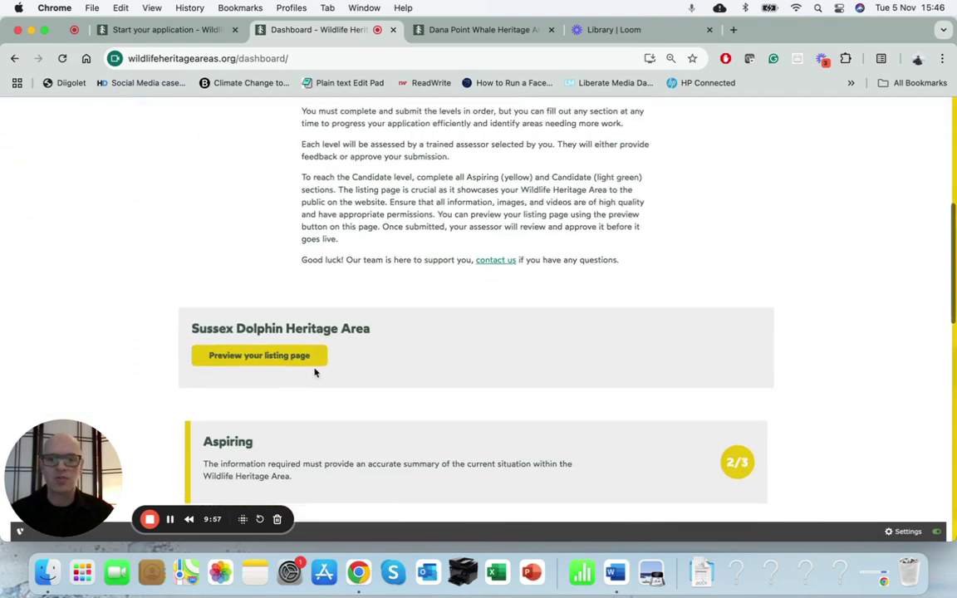
pyautogui.click(245, 358)
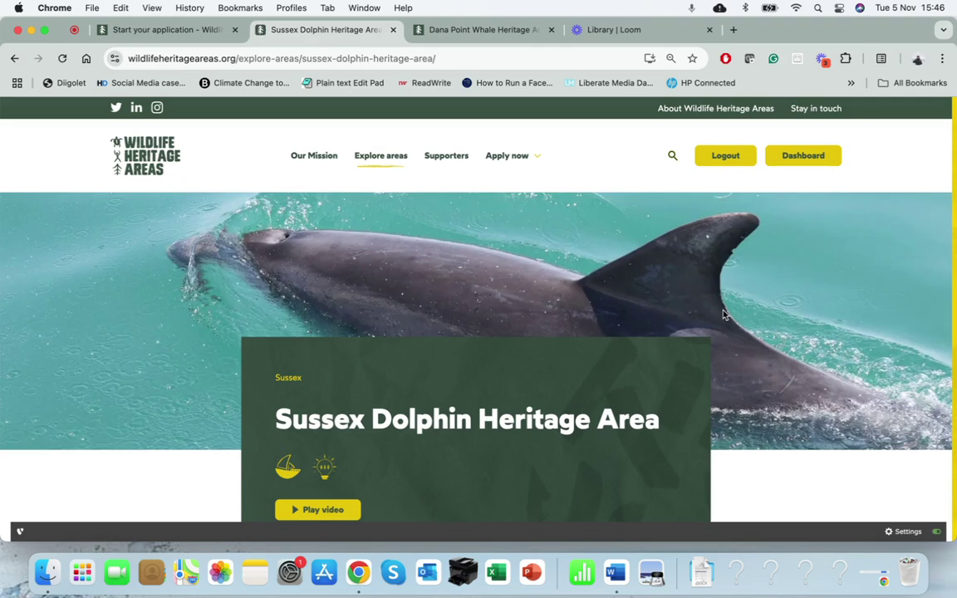
# Look over the listing's banner and introduction, and play a few seconds of the embedded Sussex Dolphin Project video before pausing it
pyautogui.scroll(-1, 149, 401)
pyautogui.scroll(-3, 149, 401)
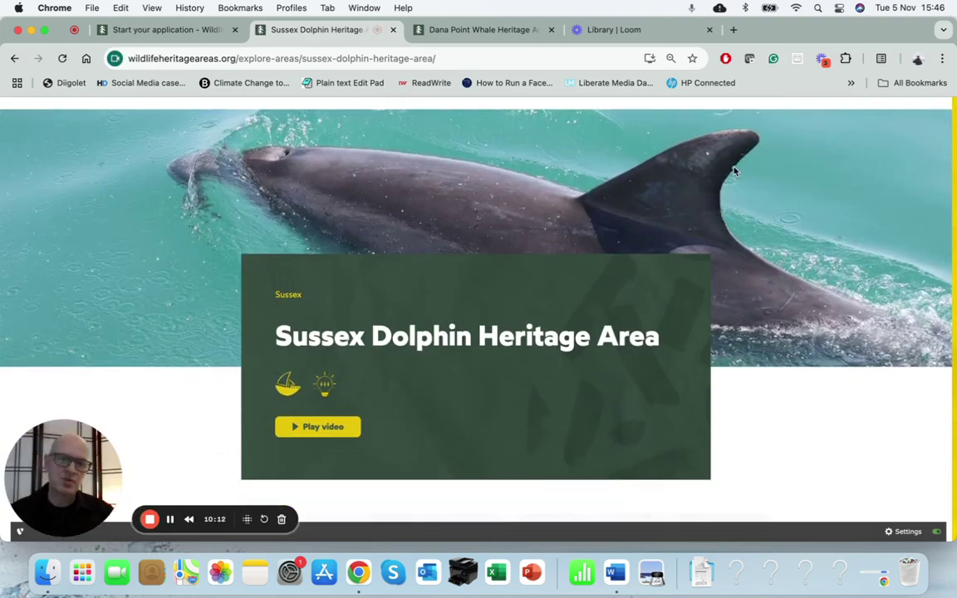
pyautogui.scroll(-2, 143, 293)
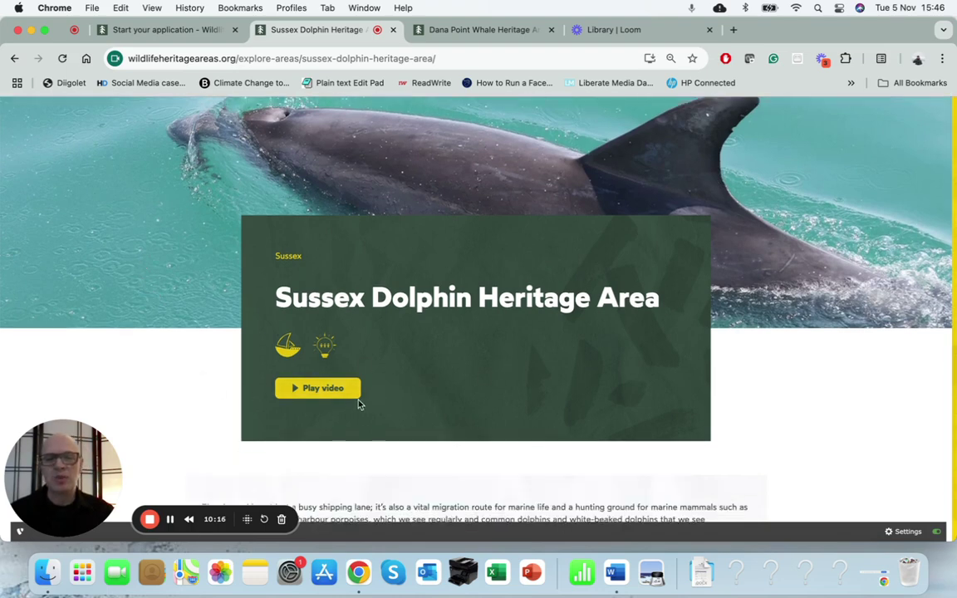
pyautogui.scroll(-3, 312, 392)
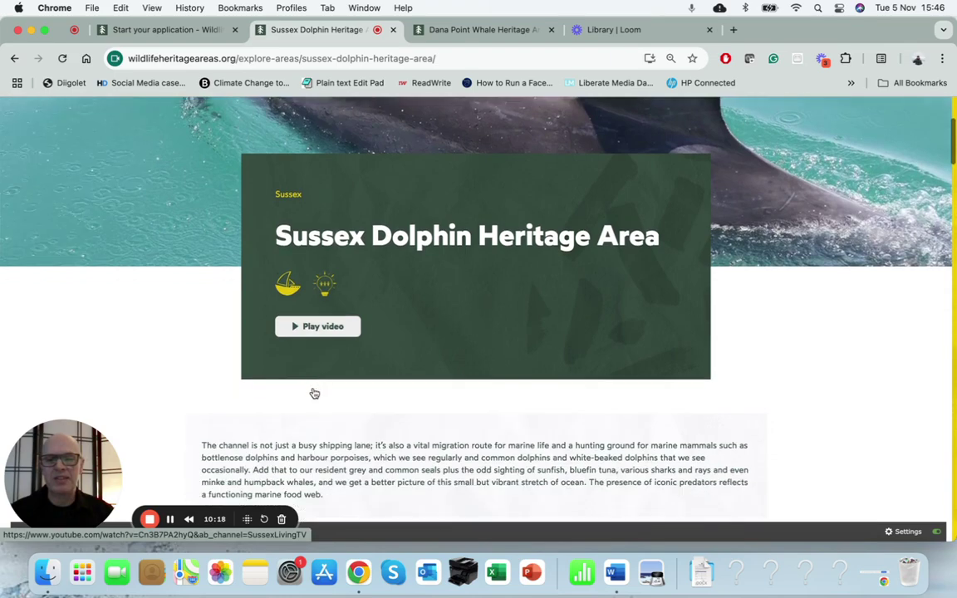
pyautogui.scroll(-10, 325, 336)
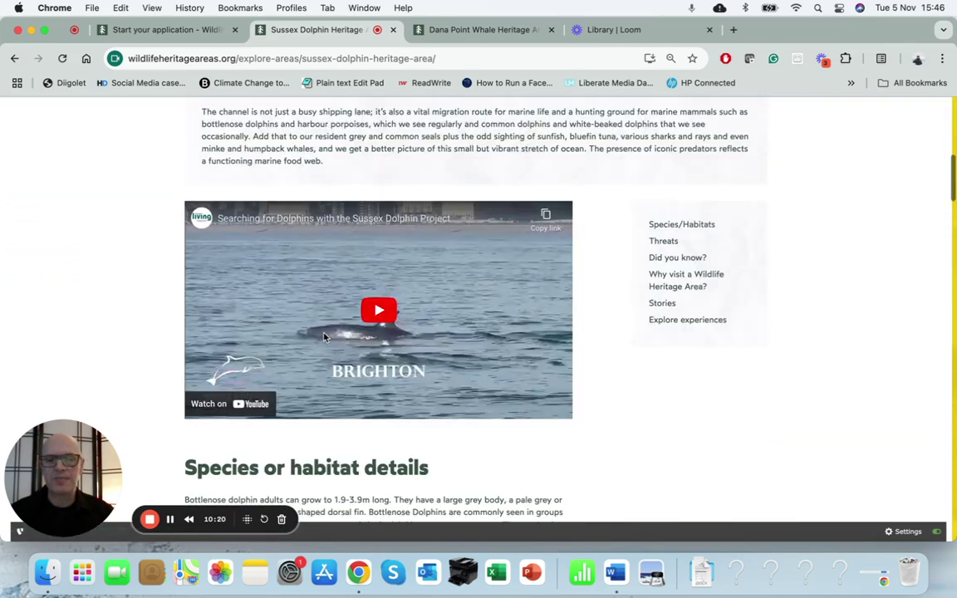
pyautogui.click(373, 324)
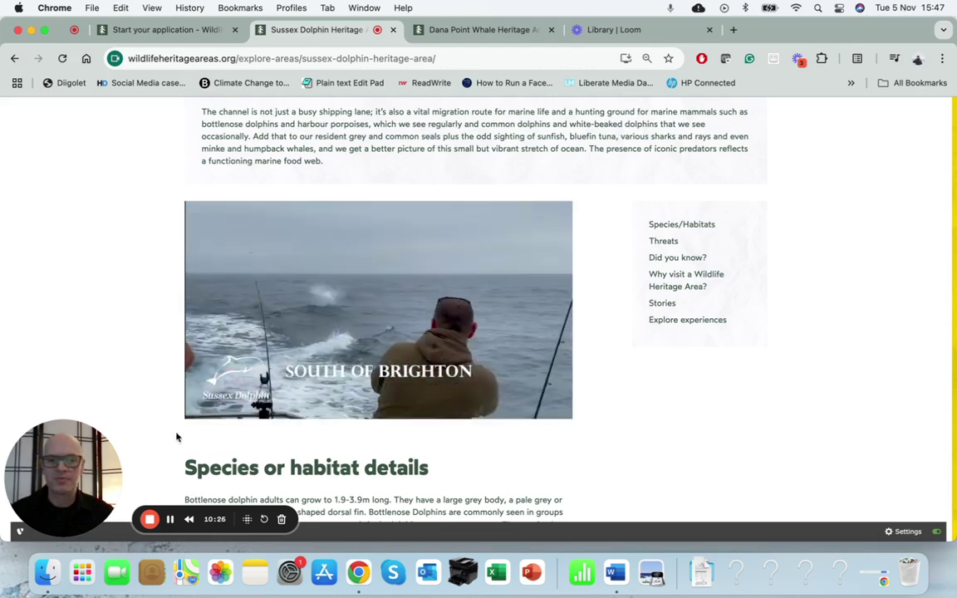
pyautogui.click(202, 408)
# Read the Species or habitat details and browse forward through the dolphin photo gallery
pyautogui.scroll(-1, 116, 359)
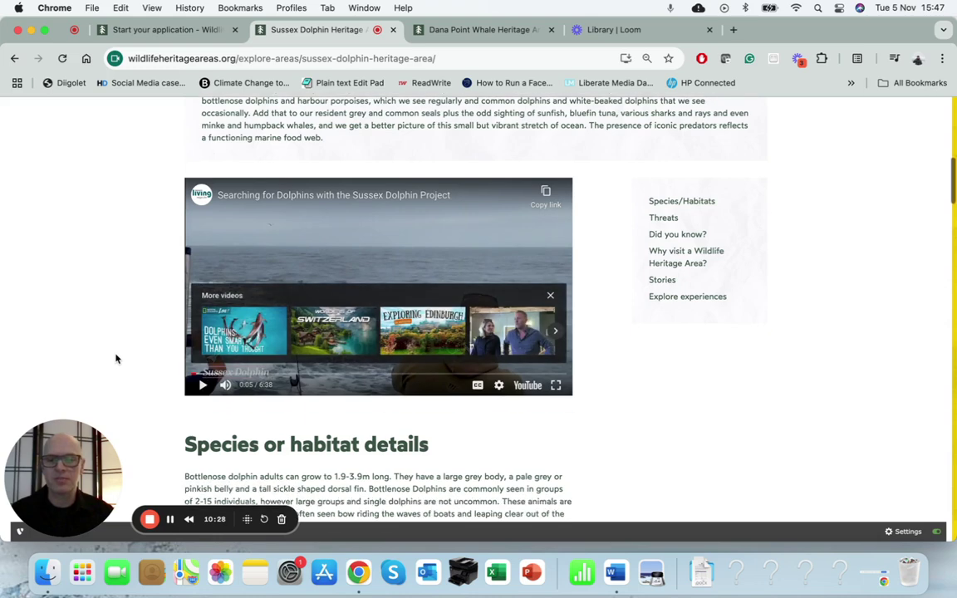
pyautogui.scroll(-5, 116, 359)
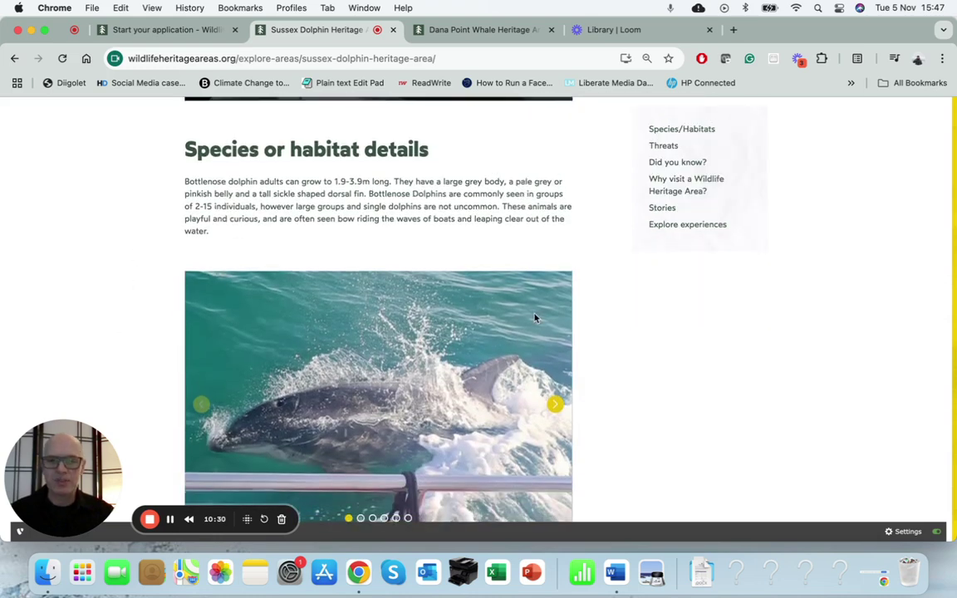
pyautogui.scroll(-2, 536, 318)
pyautogui.click(552, 313)
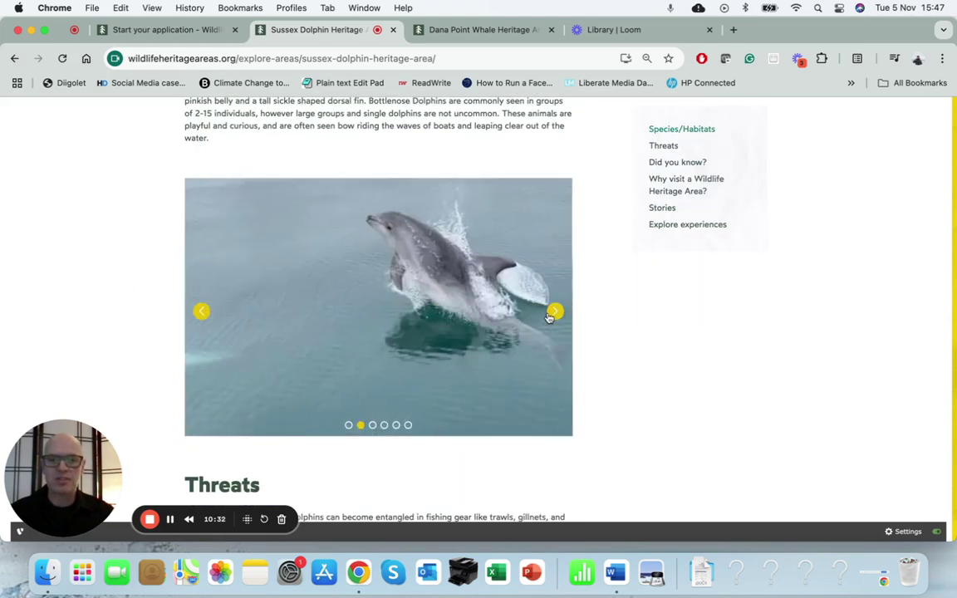
pyautogui.click(549, 315)
pyautogui.click(550, 315)
pyautogui.click(550, 315)
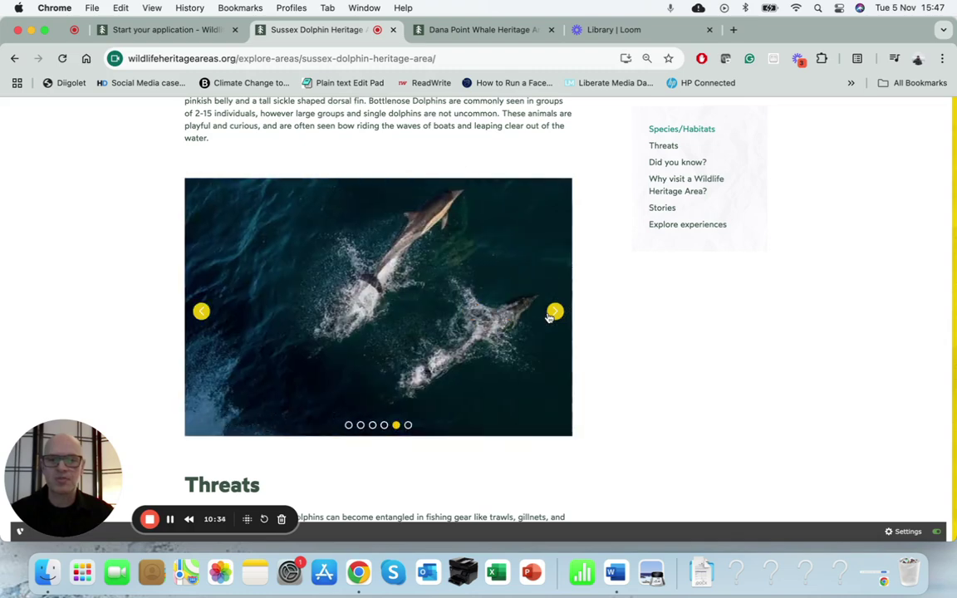
pyautogui.click(550, 315)
# Read the Threats section and page forward through the Did you know? facts
pyautogui.scroll(-6, 549, 316)
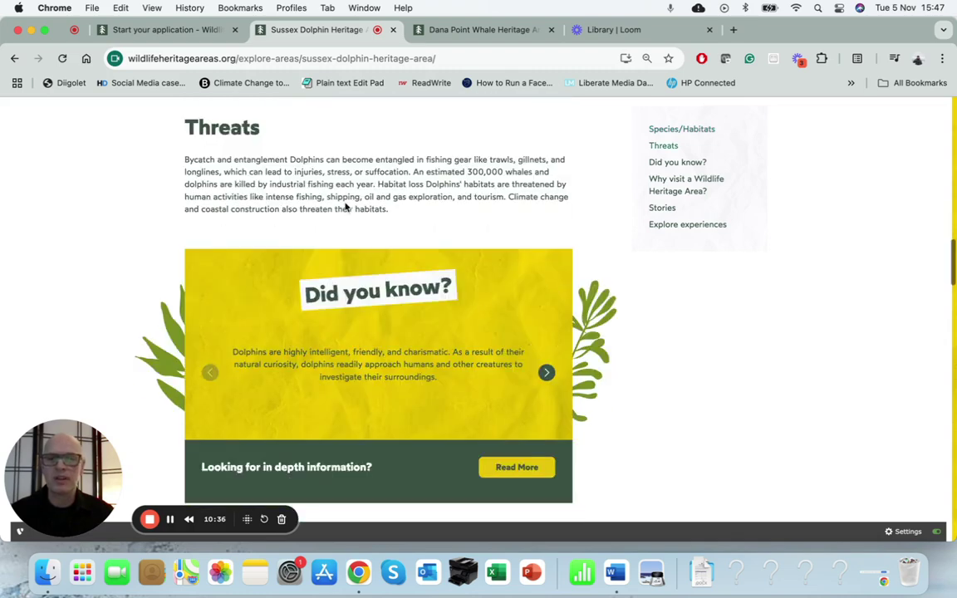
pyautogui.scroll(-1, 371, 211)
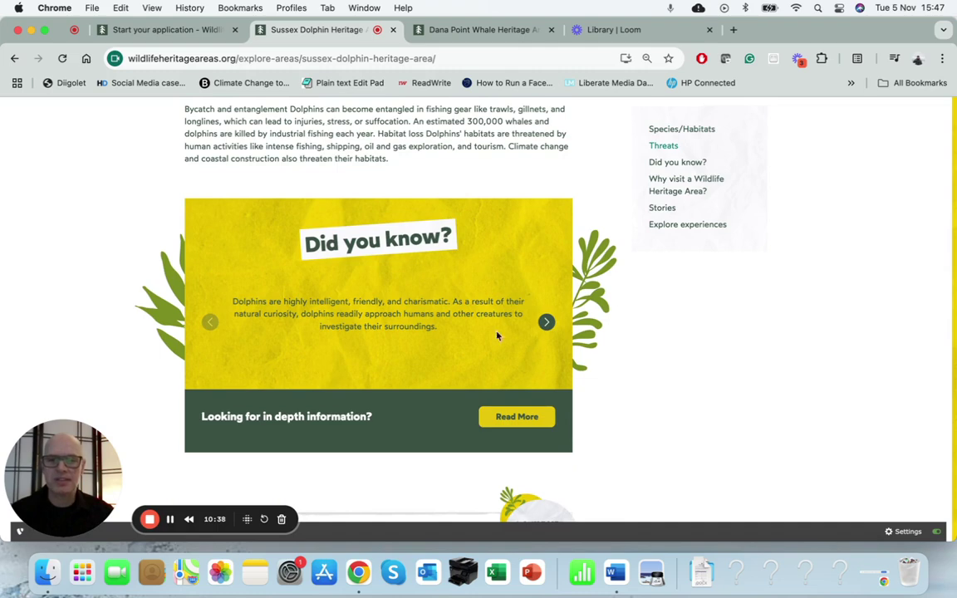
pyautogui.click(547, 322)
pyautogui.click(547, 323)
pyautogui.click(546, 323)
pyautogui.scroll(-2, 547, 322)
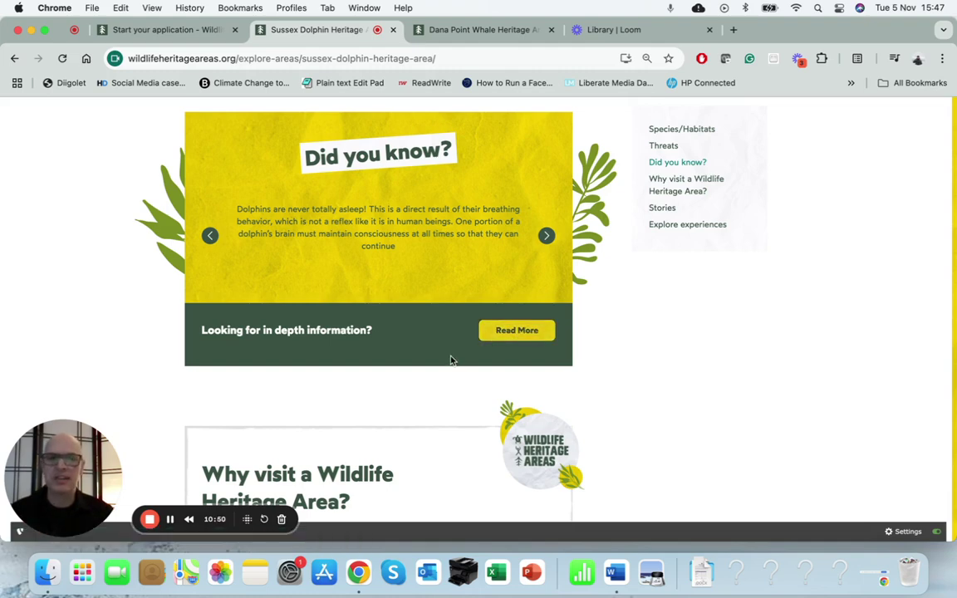
# Read the Why visit a Wildlife Heritage Area? section and the "We believe in citizens" story
pyautogui.scroll(-4, 350, 386)
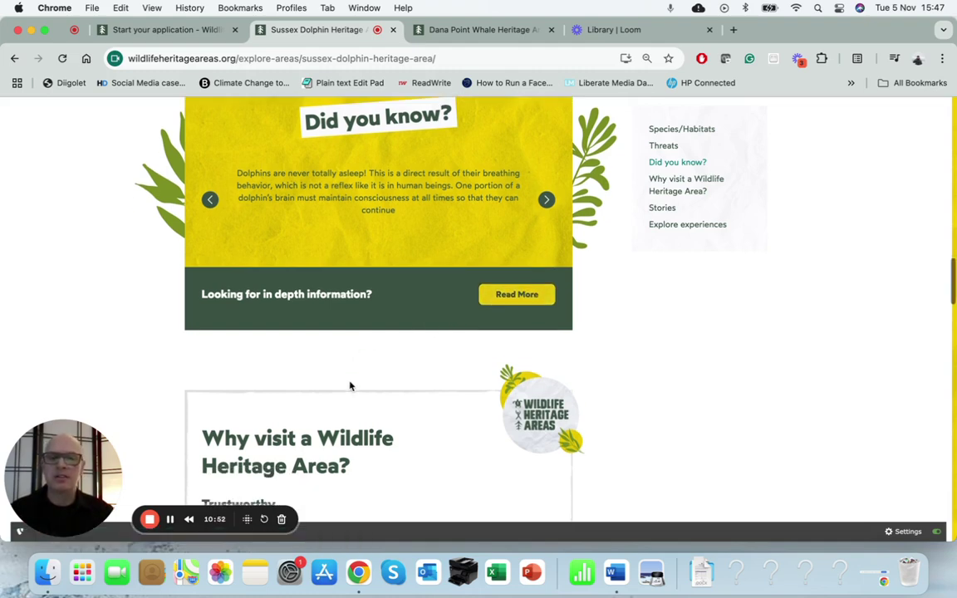
pyautogui.scroll(-5, 350, 384)
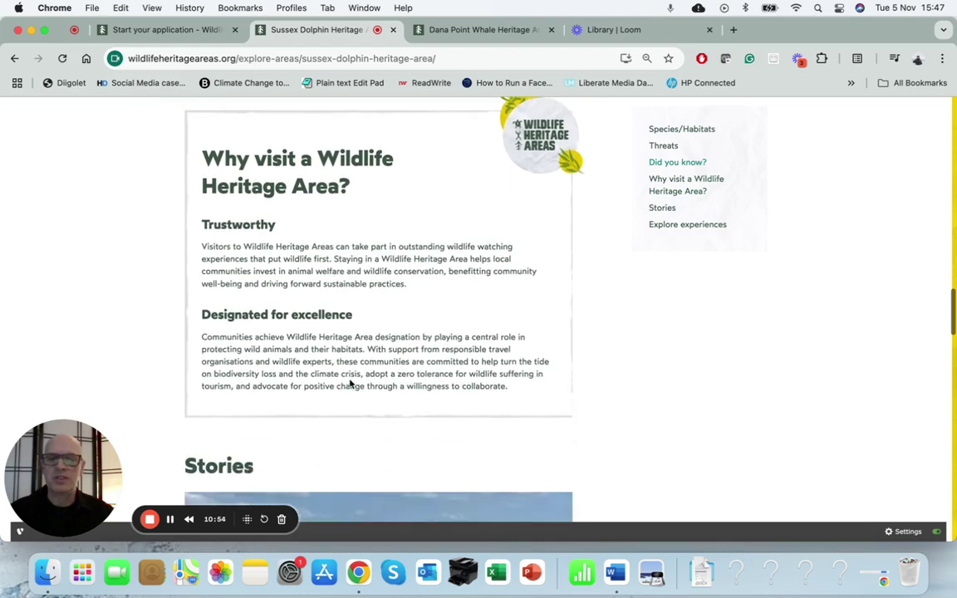
pyautogui.scroll(-3, 350, 380)
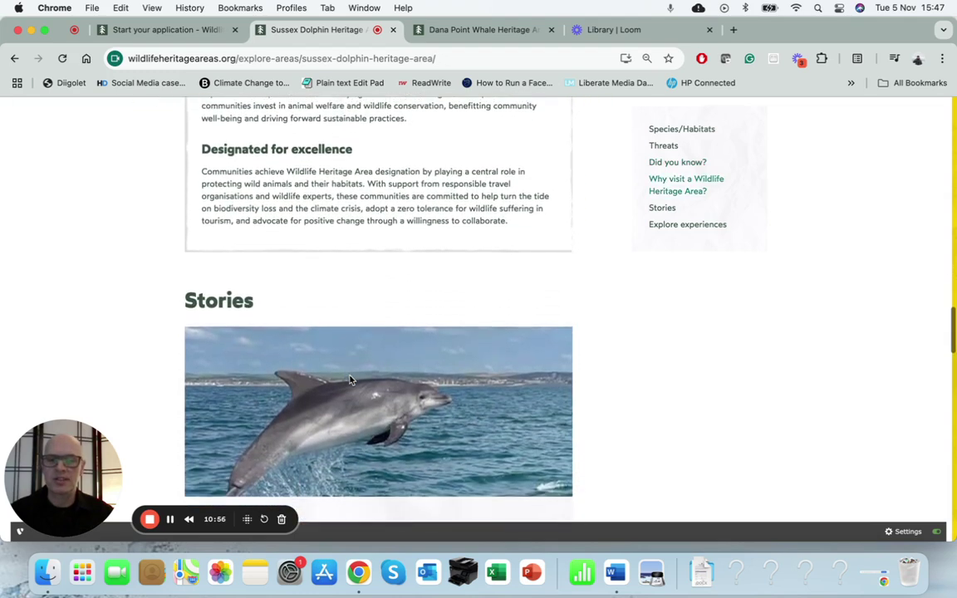
pyautogui.scroll(-4, 362, 388)
pyautogui.scroll(2, 368, 342)
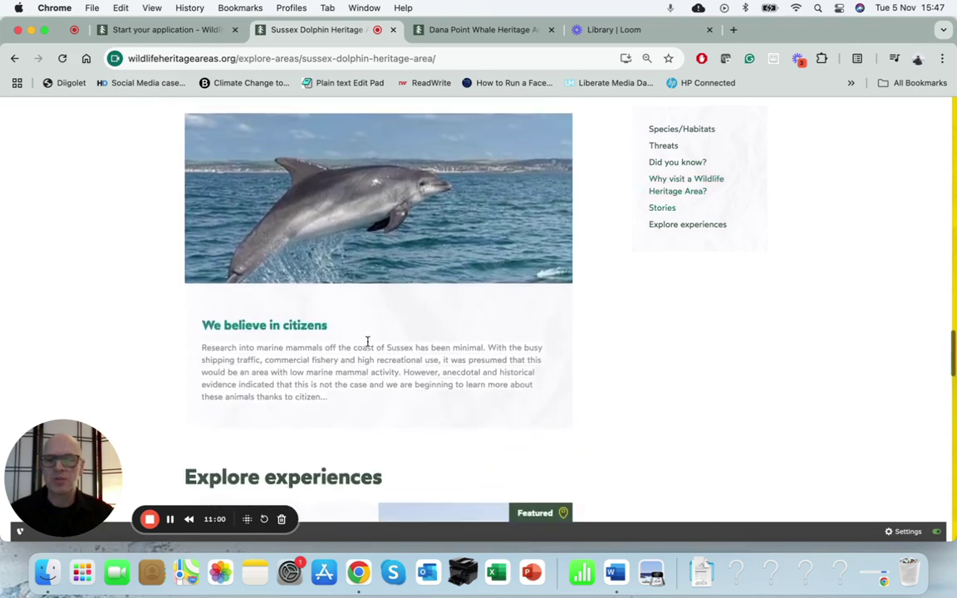
# Examine the featured Sunset Wildlife Cruise under Explore experiences, including its description, image and website link
pyautogui.scroll(-1, 368, 341)
pyautogui.scroll(-5, 367, 341)
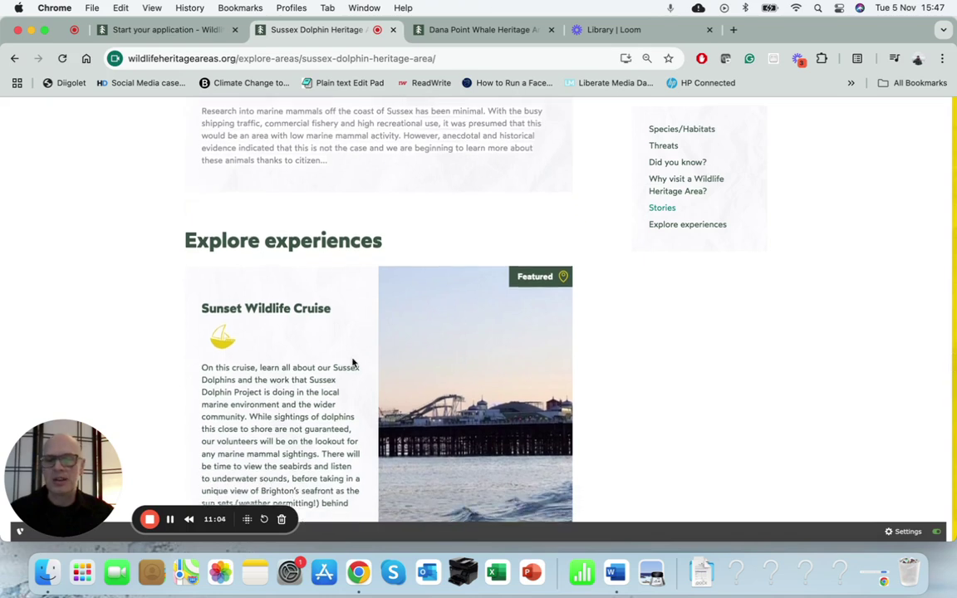
pyautogui.scroll(-4, 352, 363)
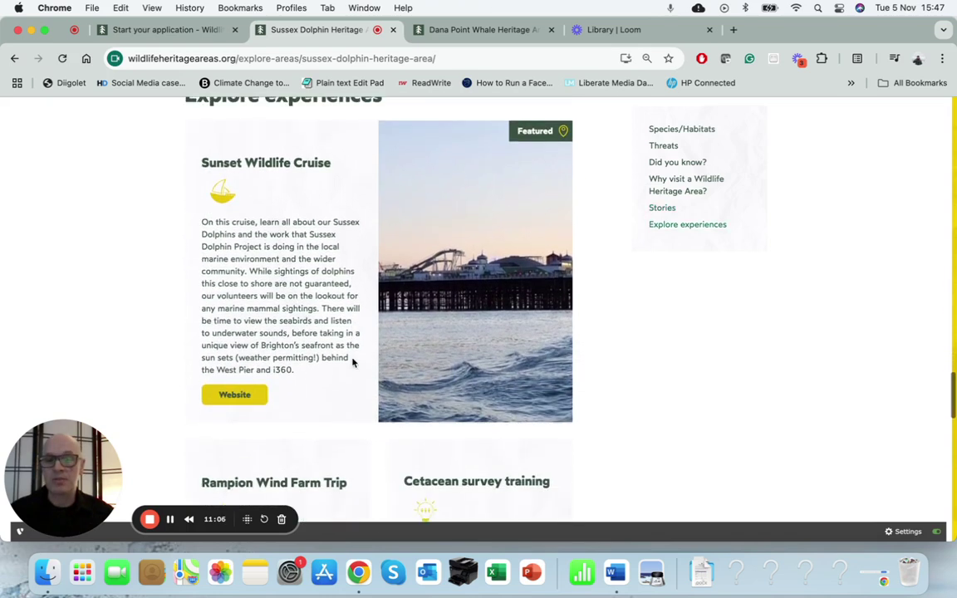
pyautogui.scroll(1, 353, 363)
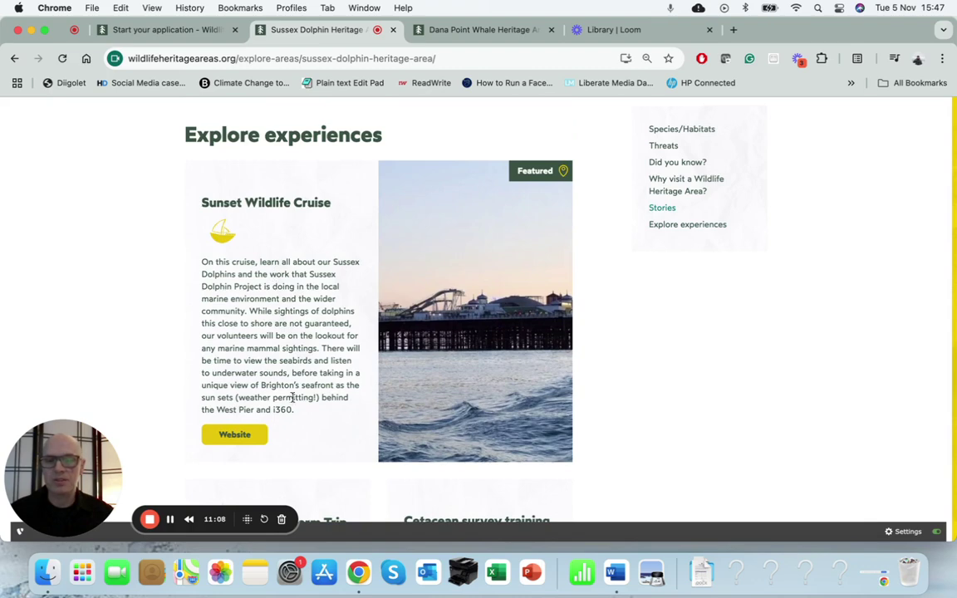
# Review the Rampion Wind Farm Trip and Cetacean survey training experiences, plus the Helpful links at the end of the listing
pyautogui.scroll(-4, 384, 372)
pyautogui.scroll(-4, 385, 374)
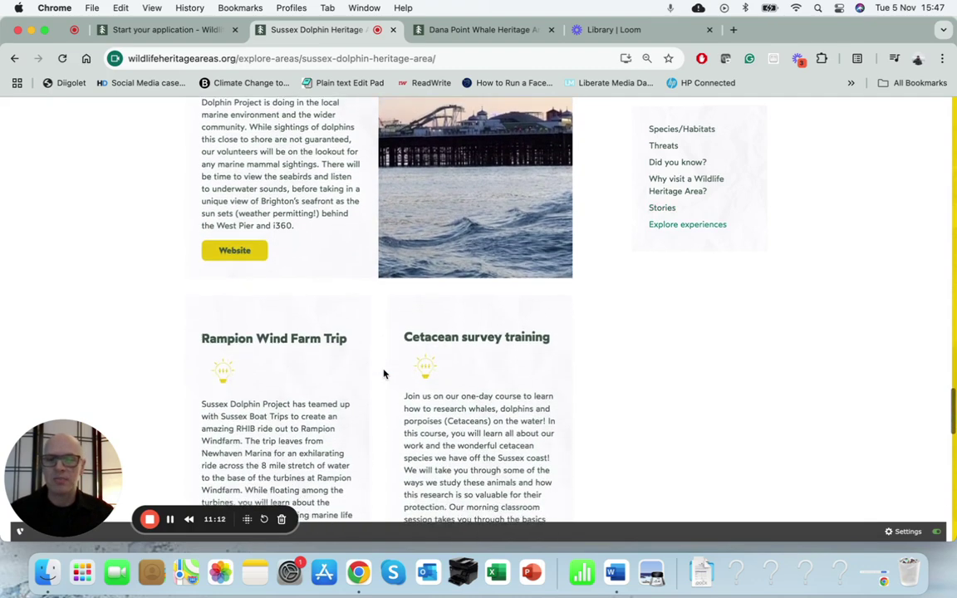
pyautogui.scroll(-15, 443, 381)
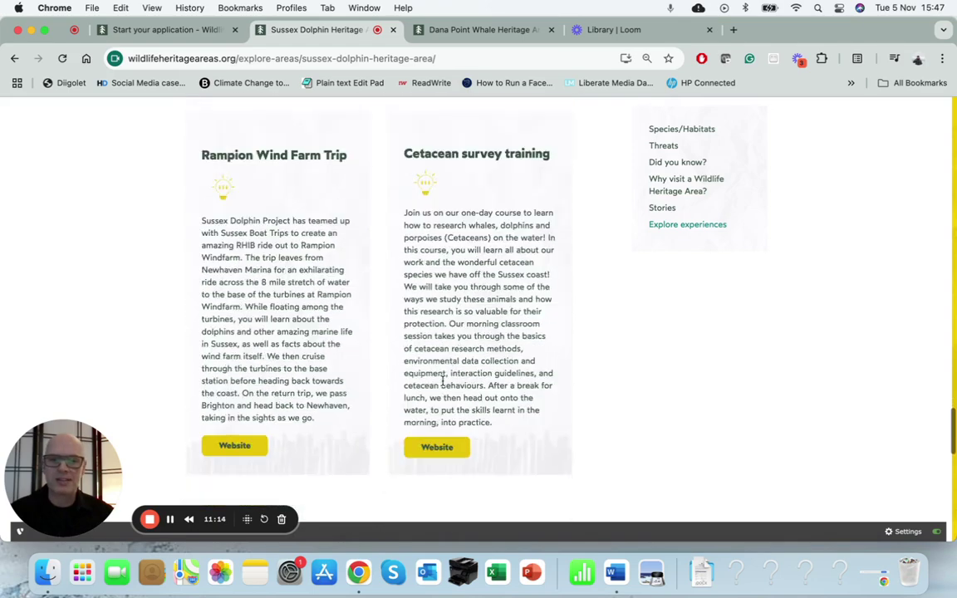
pyautogui.scroll(-3, 443, 384)
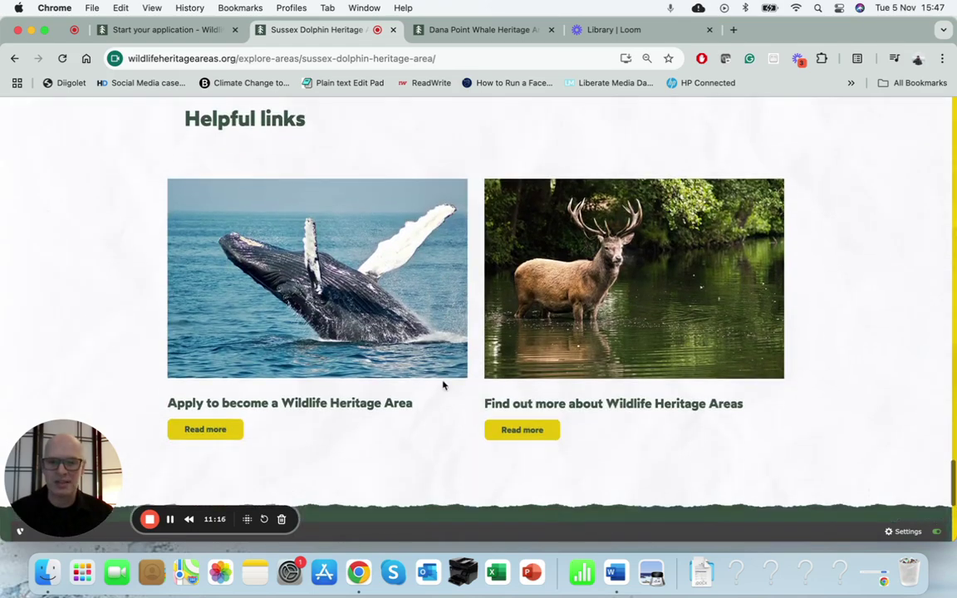
# Return to the start of the Sussex Dolphin Heritage Area listing, with its title banner and site navigation in view
pyautogui.scroll(20, 443, 385)
pyautogui.scroll(15, 443, 384)
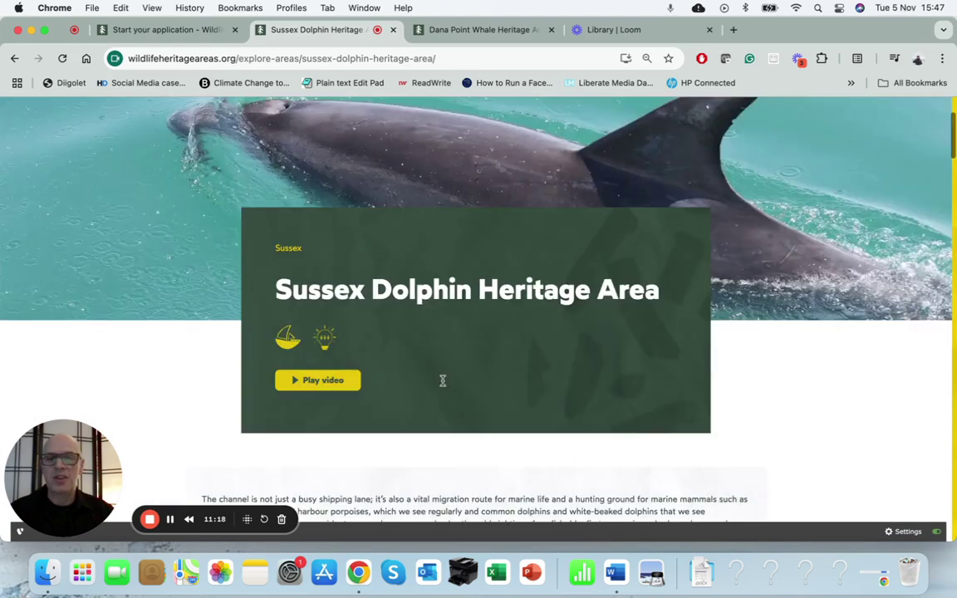
pyautogui.scroll(-3, 443, 382)
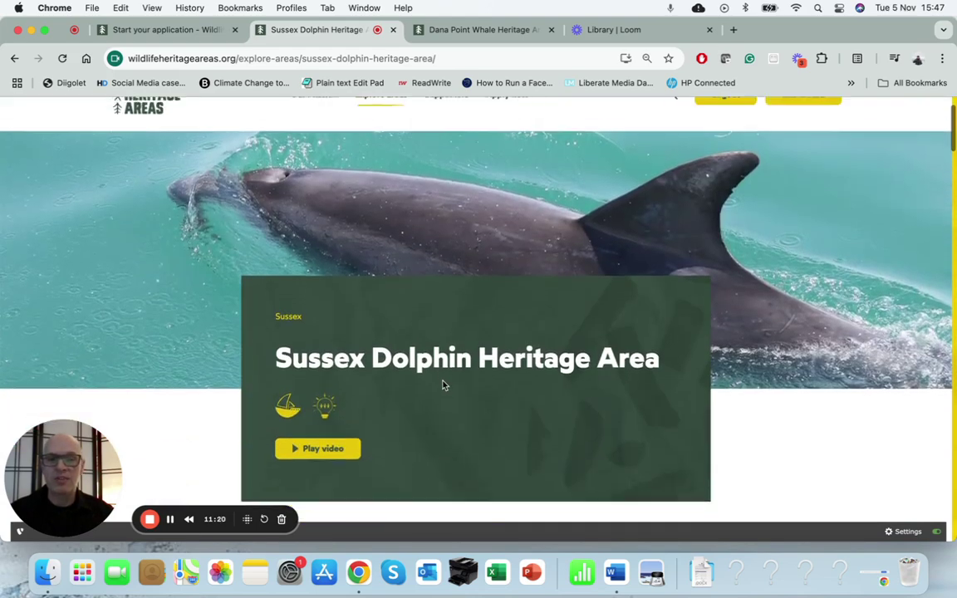
pyautogui.scroll(2, 442, 383)
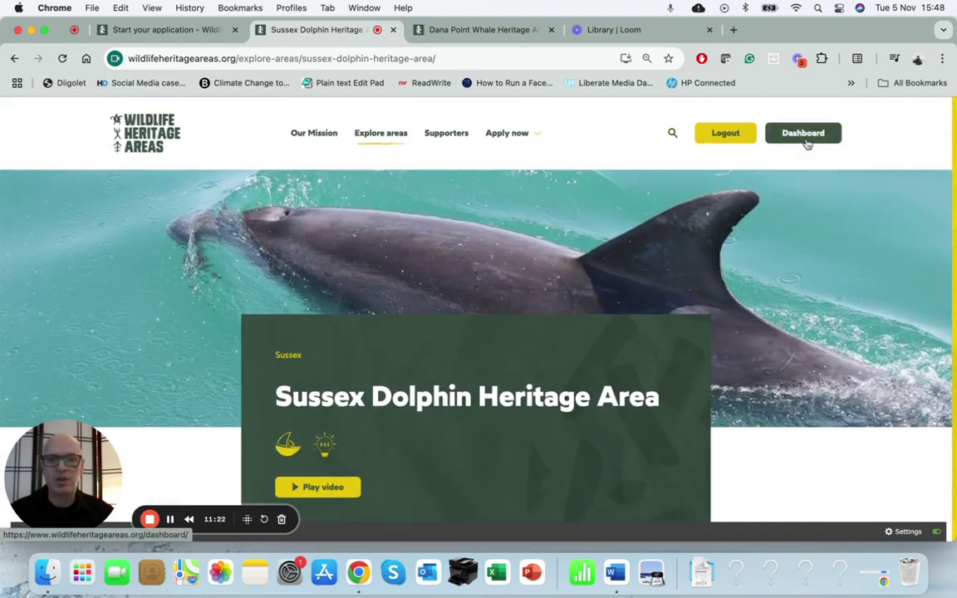